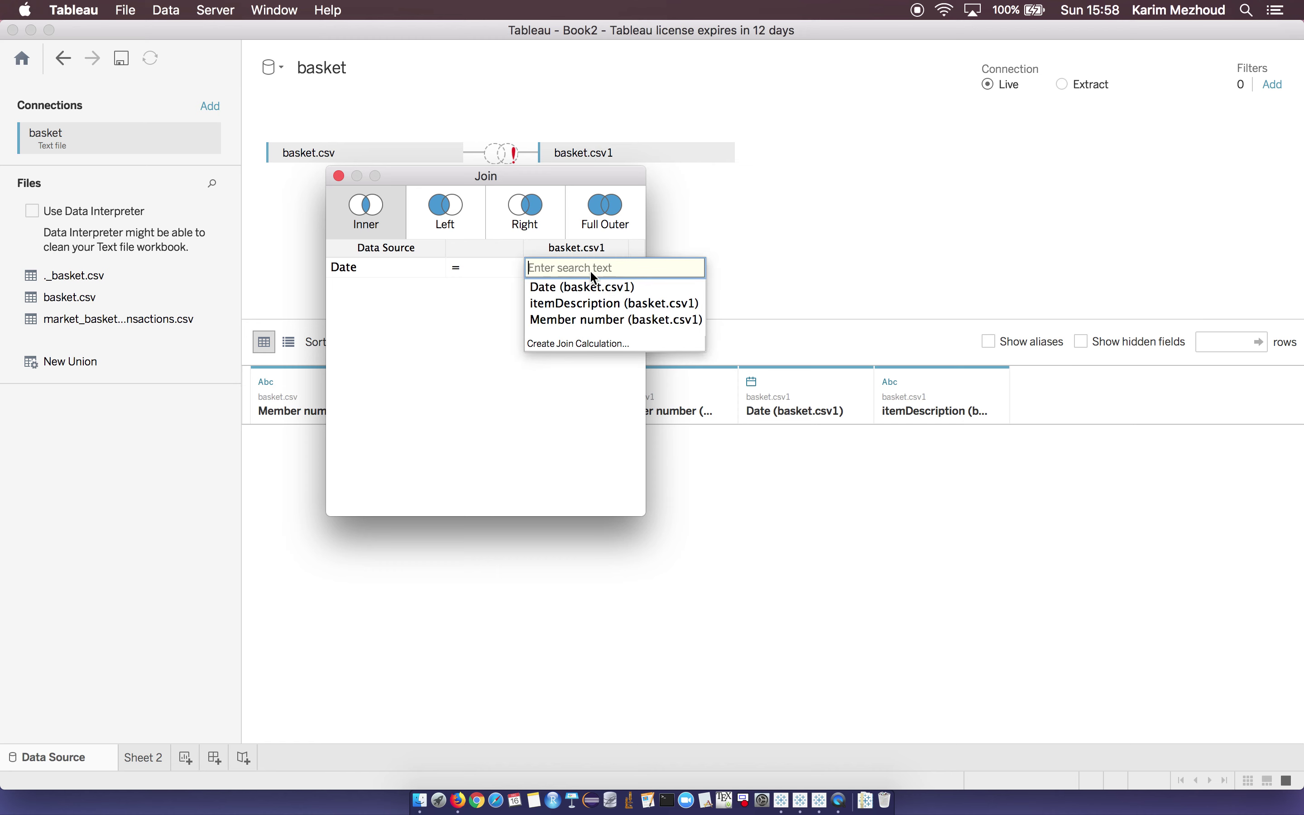
Join the two basket tables on Date = Date (basket.csv1) and Member number = Member number (basket.csv1).
{"action": "left_click", "coordinate": [590, 288]}
{"action": "left_click", "coordinate": [407, 288]}
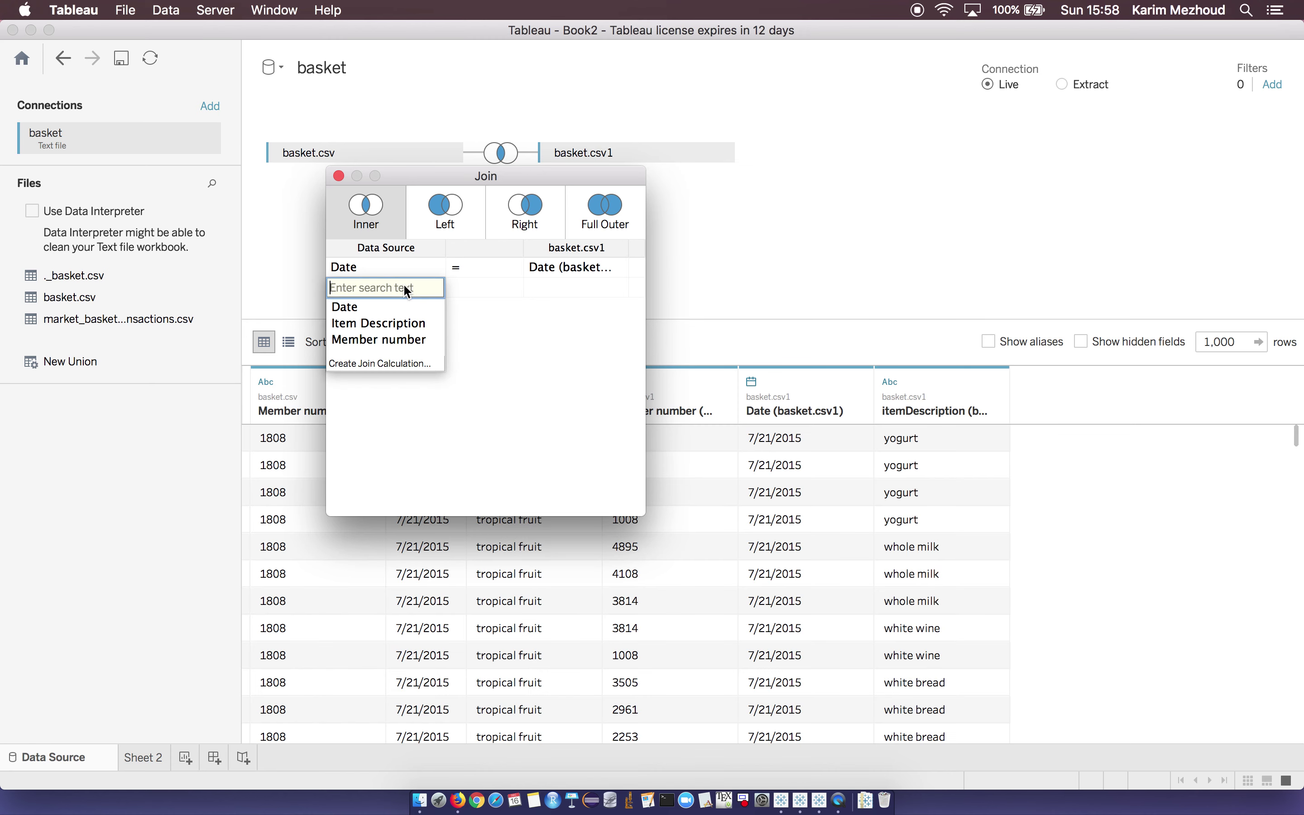
{"action": "left_click", "coordinate": [373, 340]}
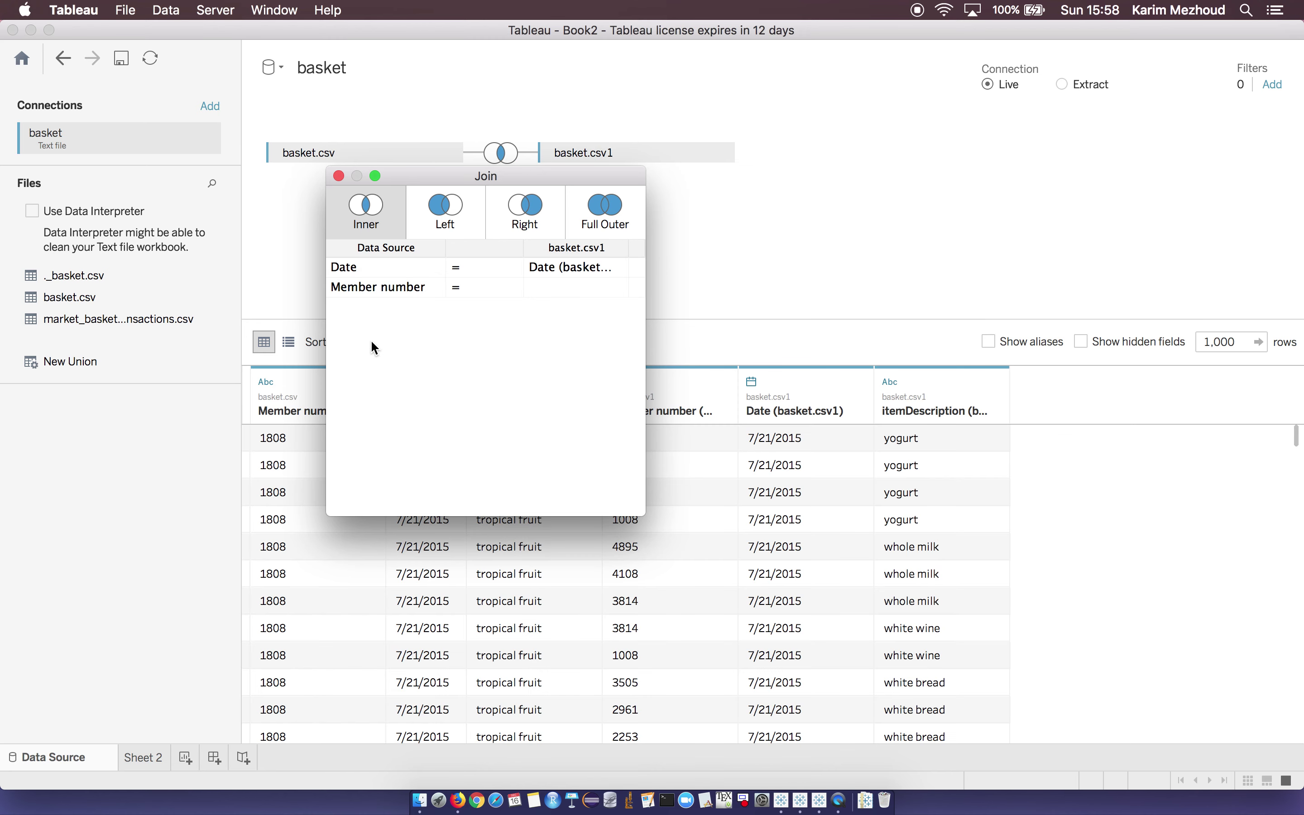
{"action": "left_click", "coordinate": [614, 287]}
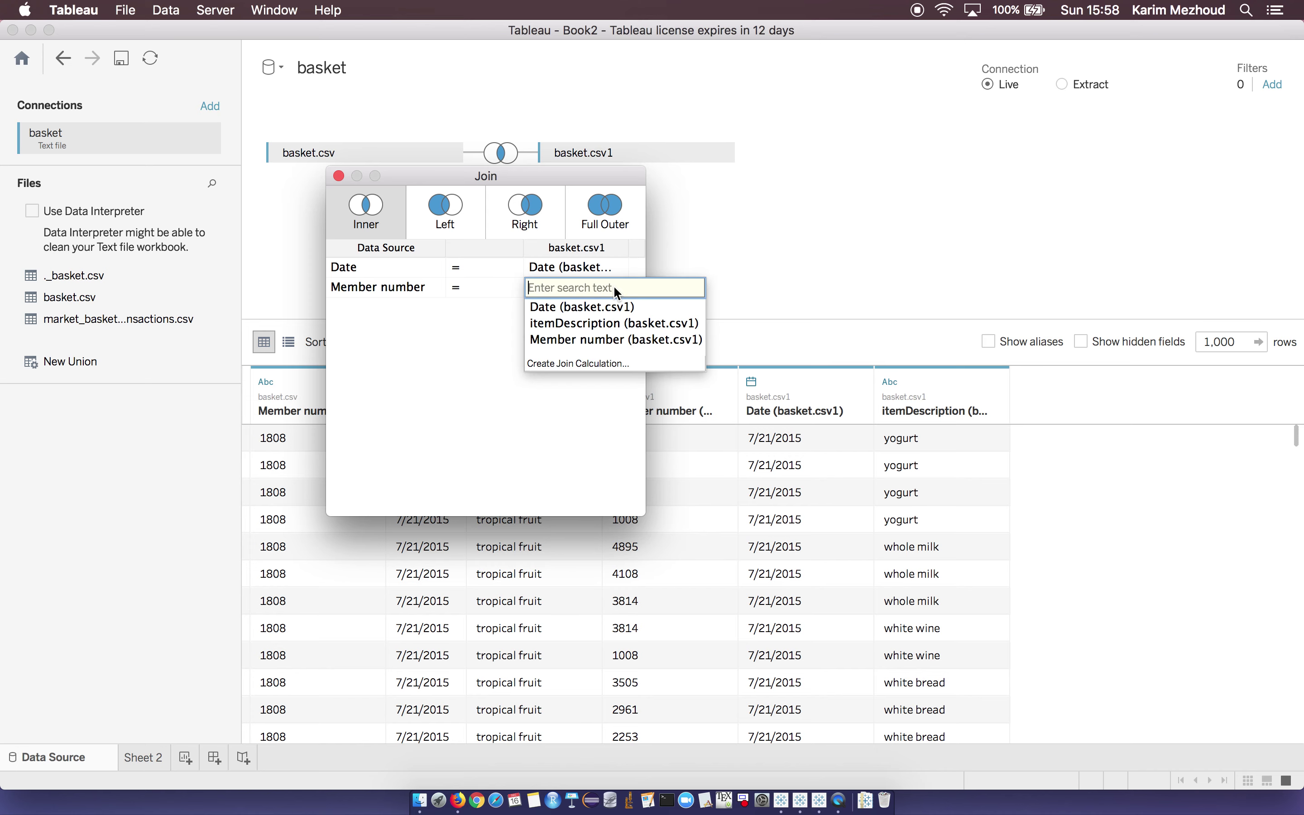
{"action": "left_click", "coordinate": [580, 339]}
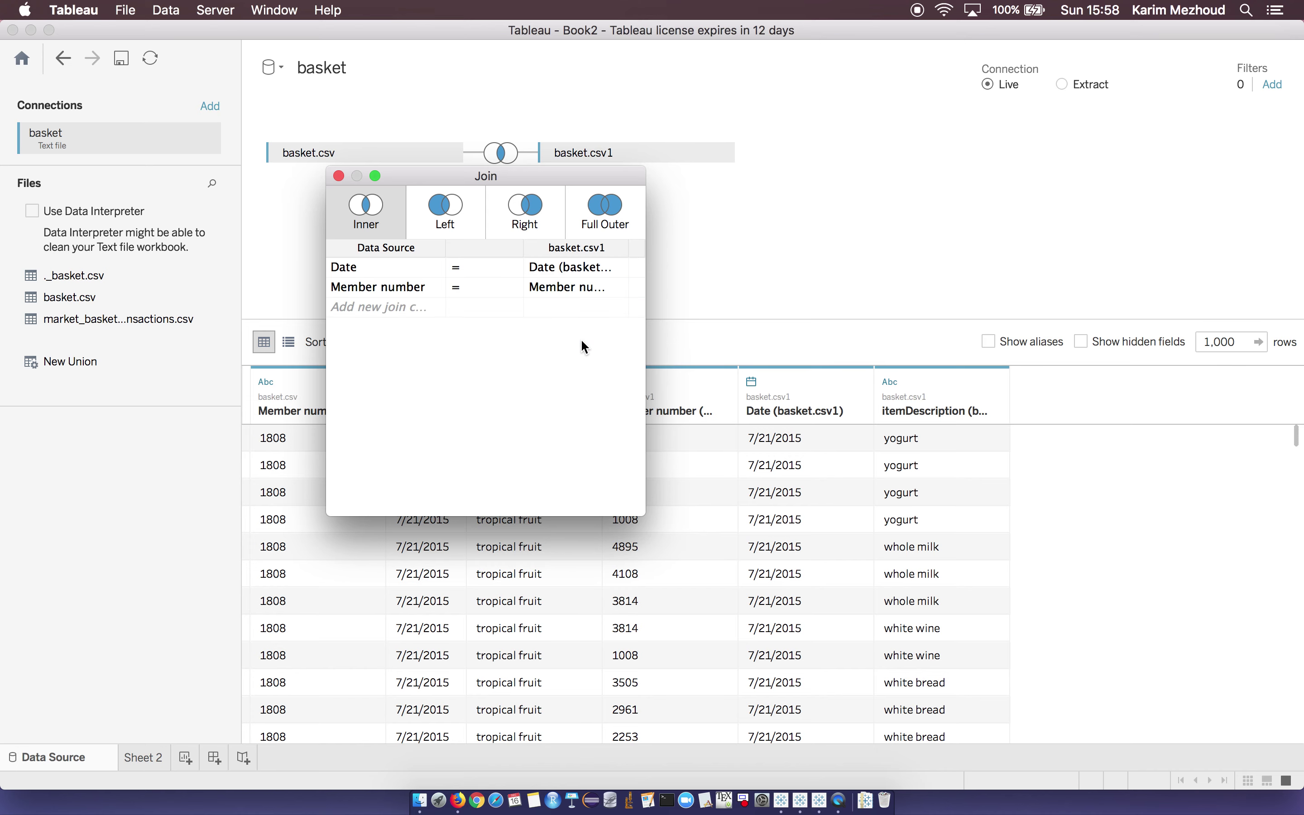
Add a third join clause, Item Description <> itemDescription (basket.csv1), and close the join settings.
{"action": "left_click", "coordinate": [419, 305]}
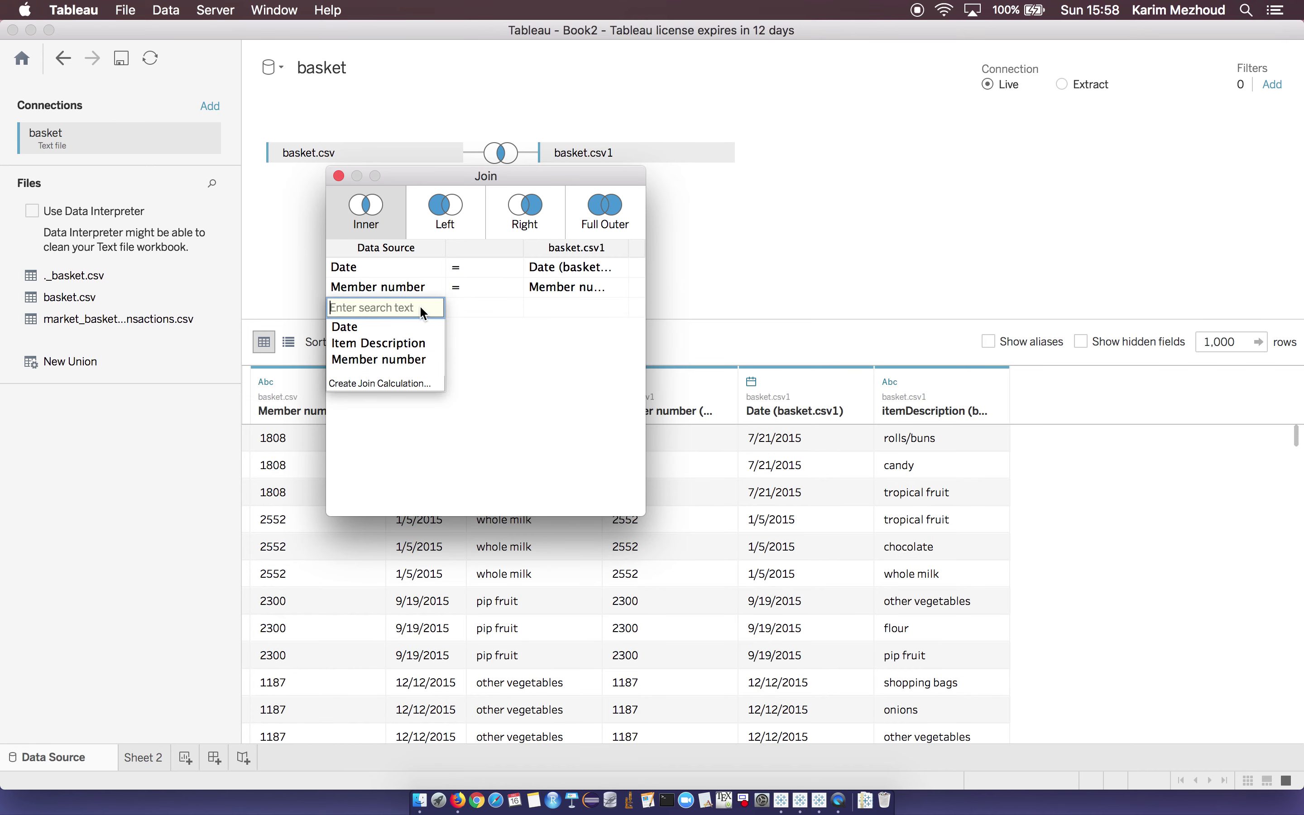
{"action": "left_click", "coordinate": [389, 346]}
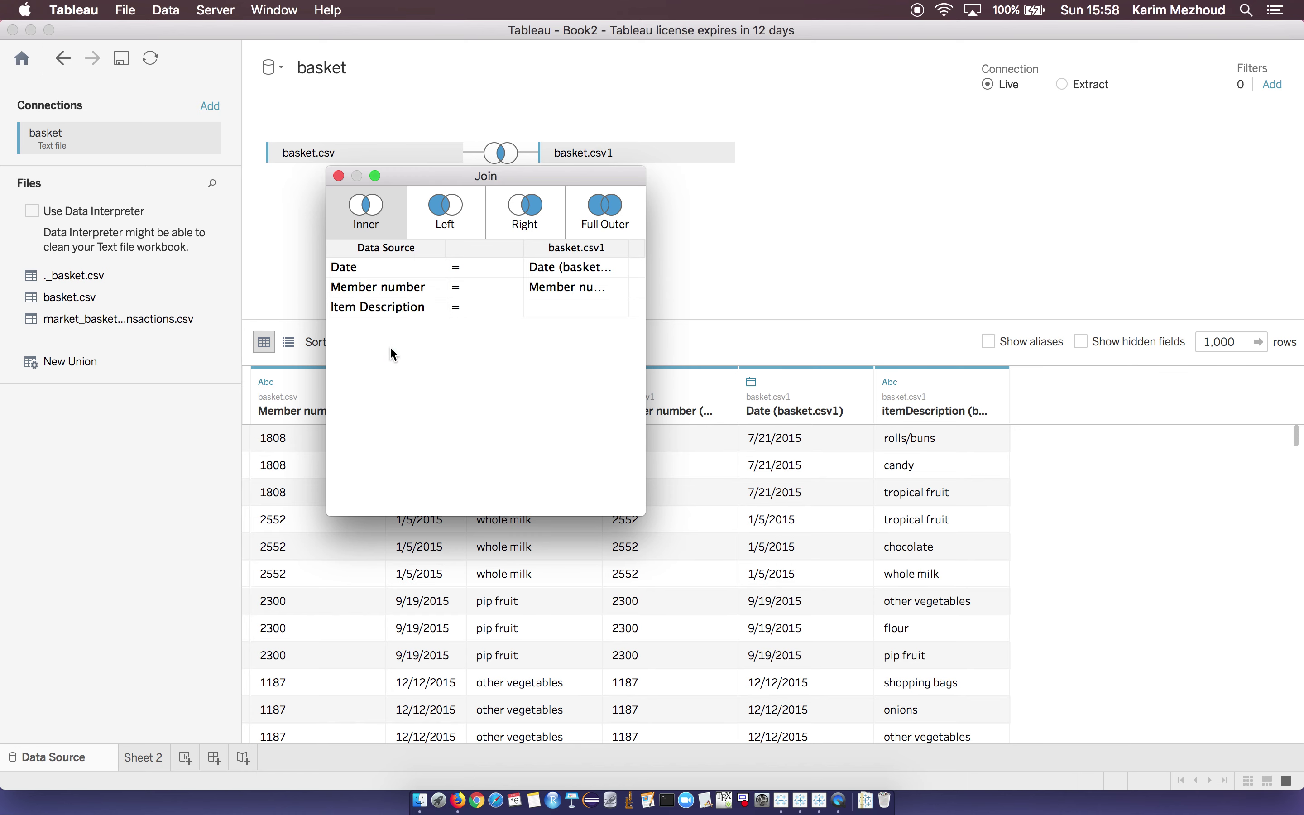
{"action": "left_click", "coordinate": [467, 306]}
{"action": "left_click", "coordinate": [459, 323]}
{"action": "left_click", "coordinate": [618, 308]}
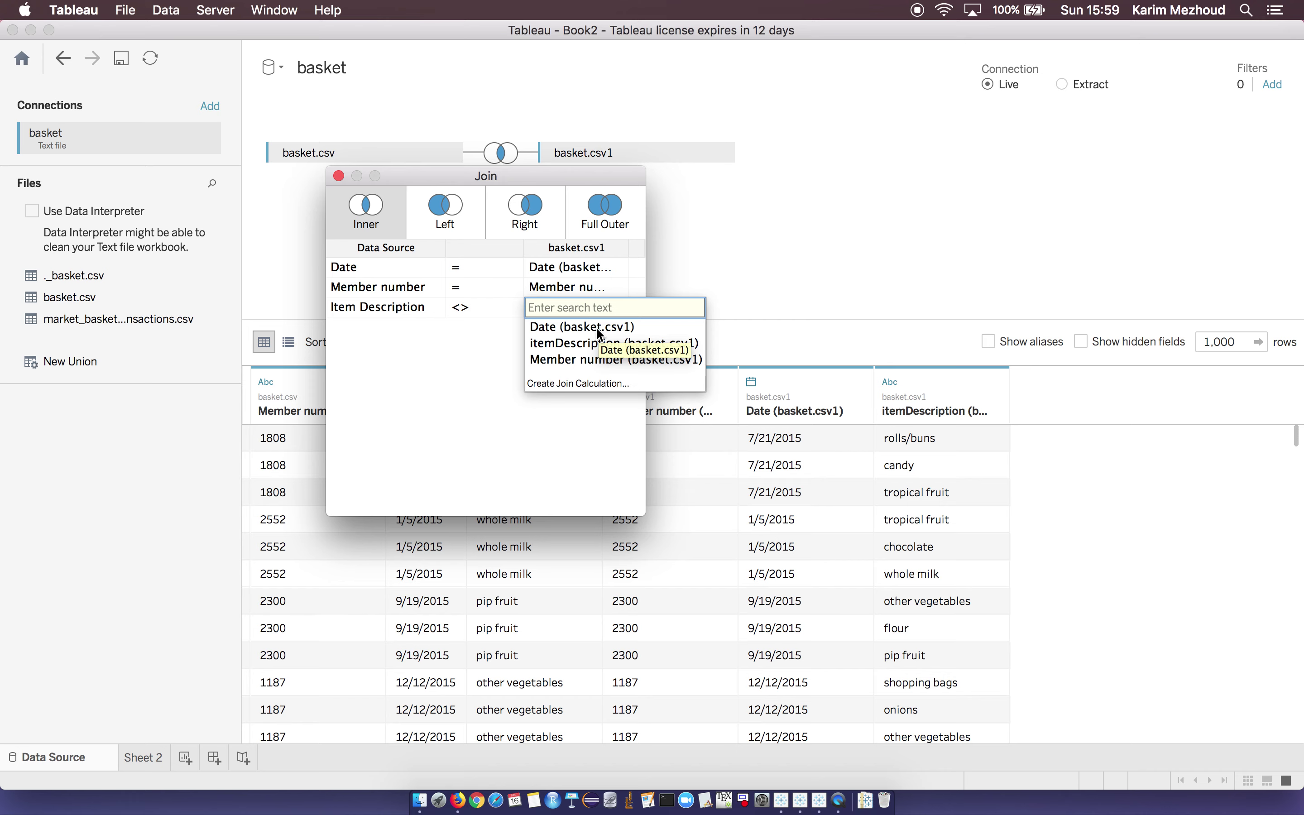
{"action": "left_click", "coordinate": [582, 341]}
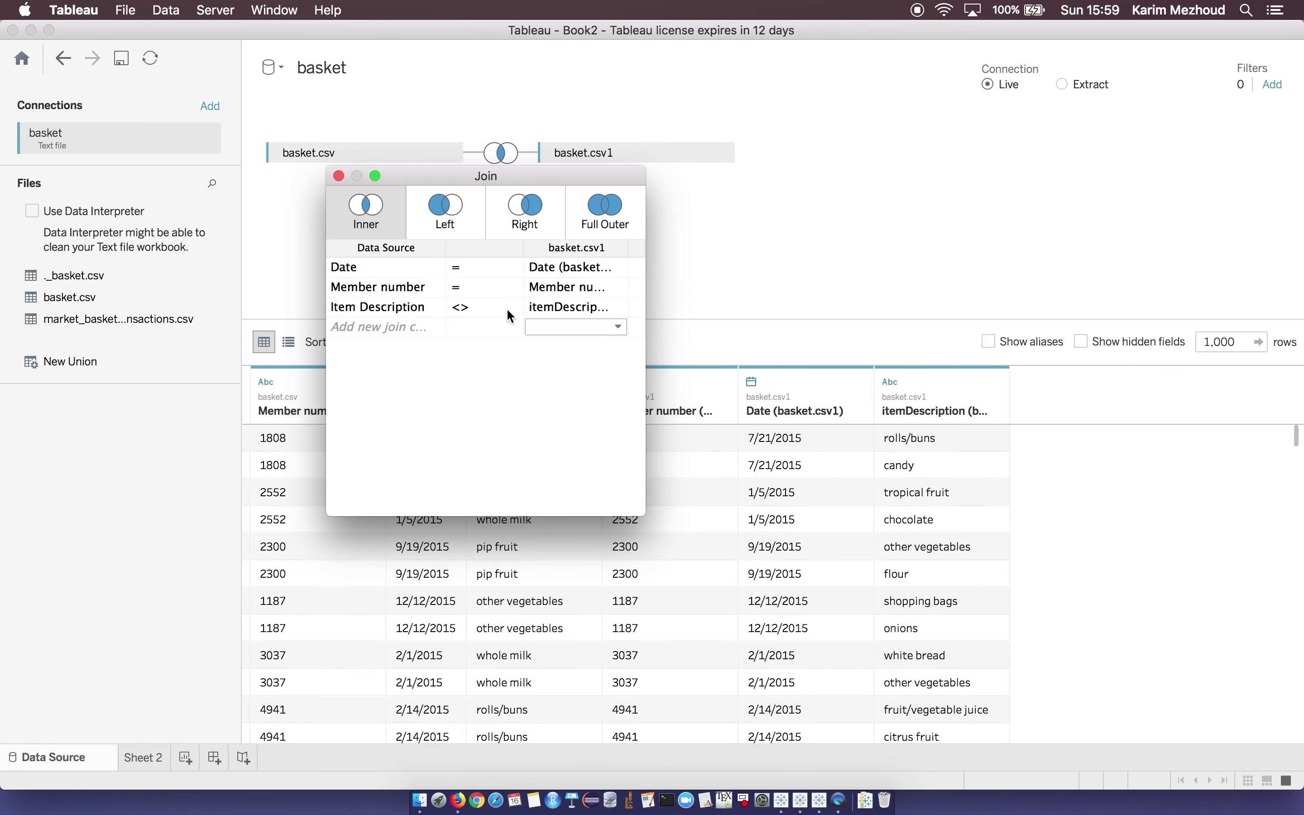
{"action": "left_click", "coordinate": [339, 177]}
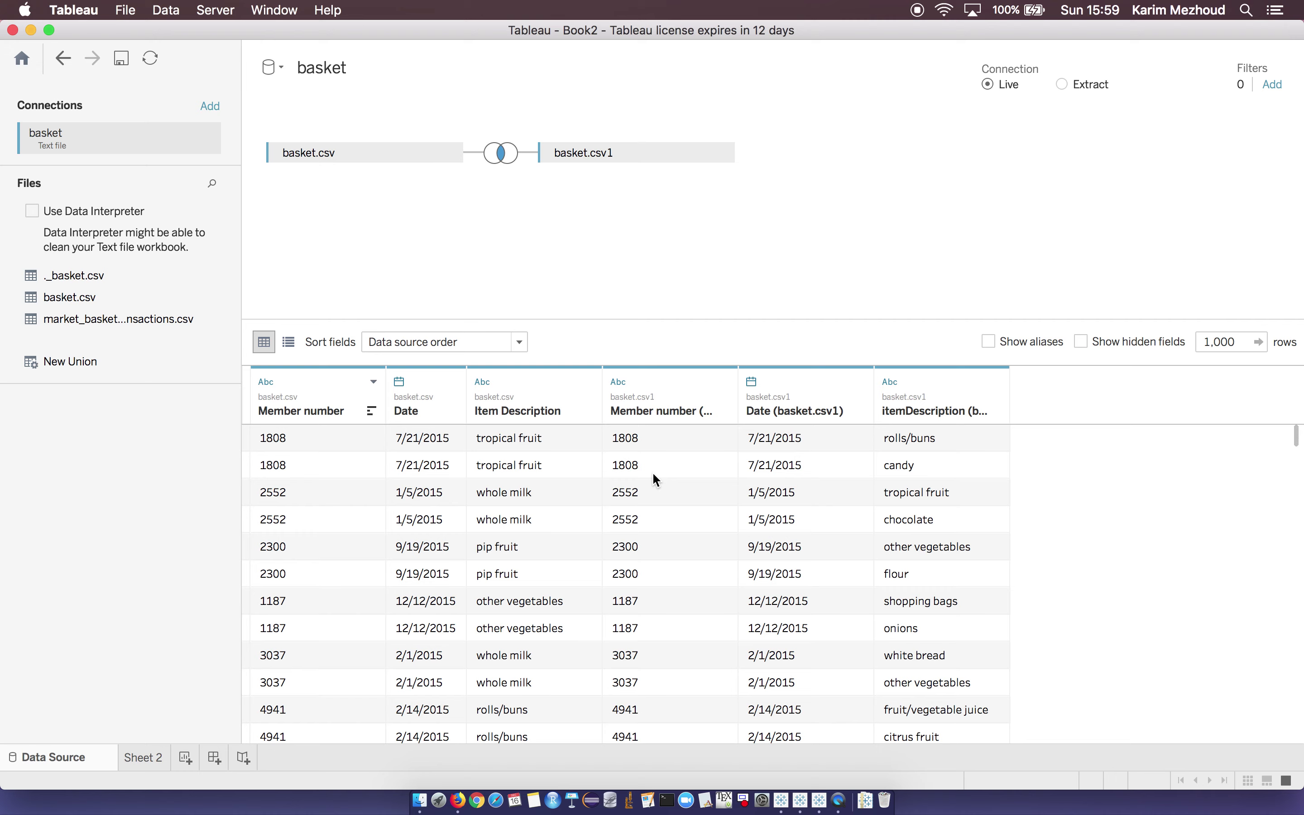
On Sheet 2, put Item Description on the columns and itemDescription (basket.csv1) on the rows.
{"action": "scroll", "coordinate": [526, 660], "scroll_direction": "down", "scroll_amount": 8}
{"action": "scroll", "coordinate": [527, 660], "scroll_direction": "down", "scroll_amount": 10}
{"action": "left_click", "coordinate": [146, 756]}
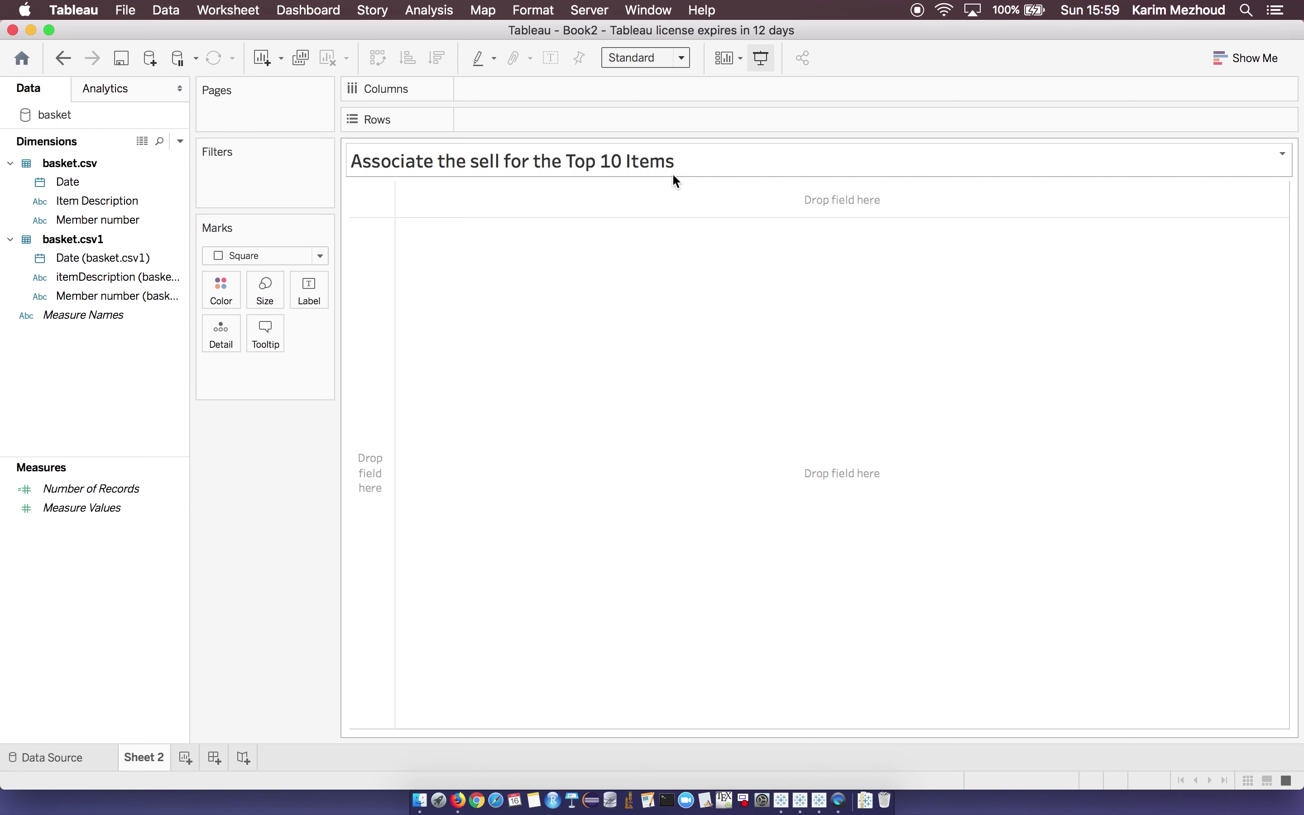
{"action": "left_click", "coordinate": [168, 176]}
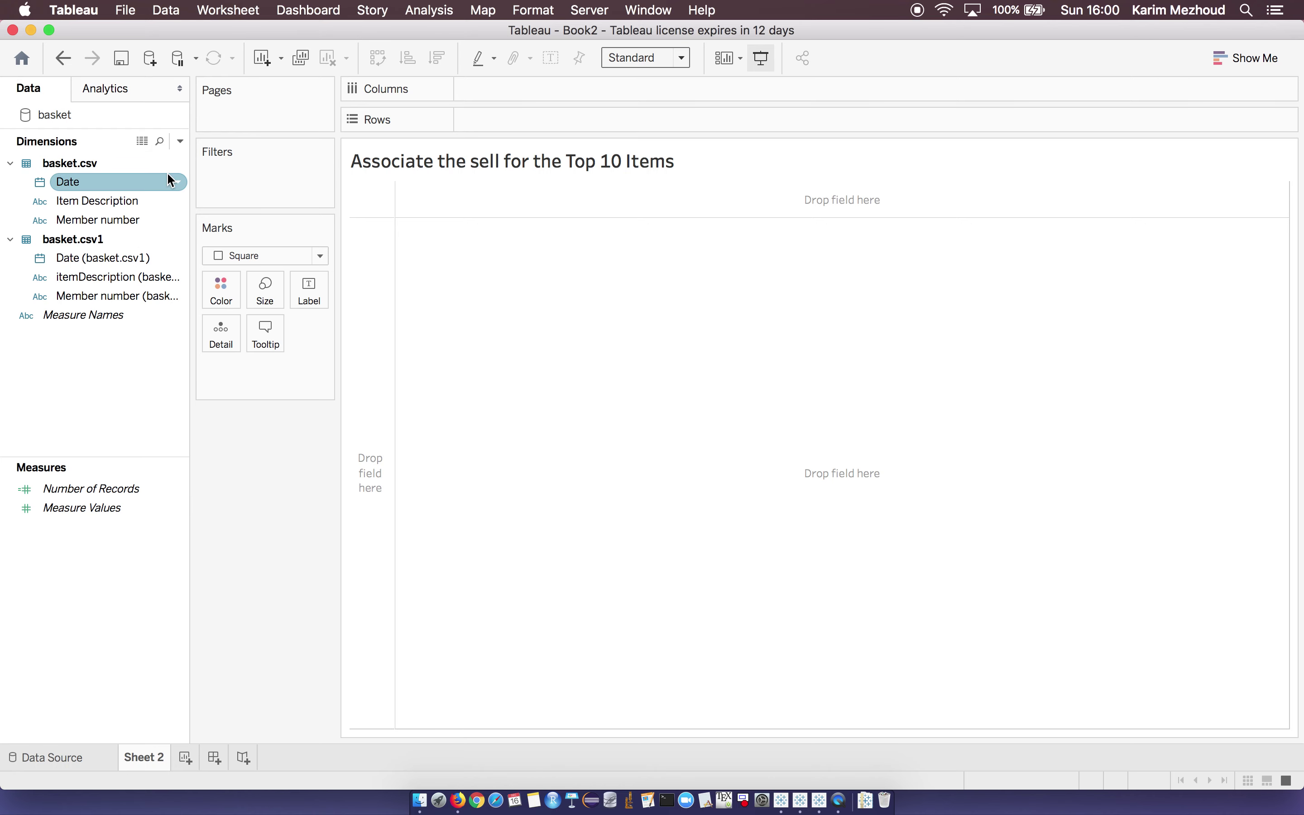
{"action": "left_click", "coordinate": [94, 181]}
{"action": "left_click", "coordinate": [74, 202]}
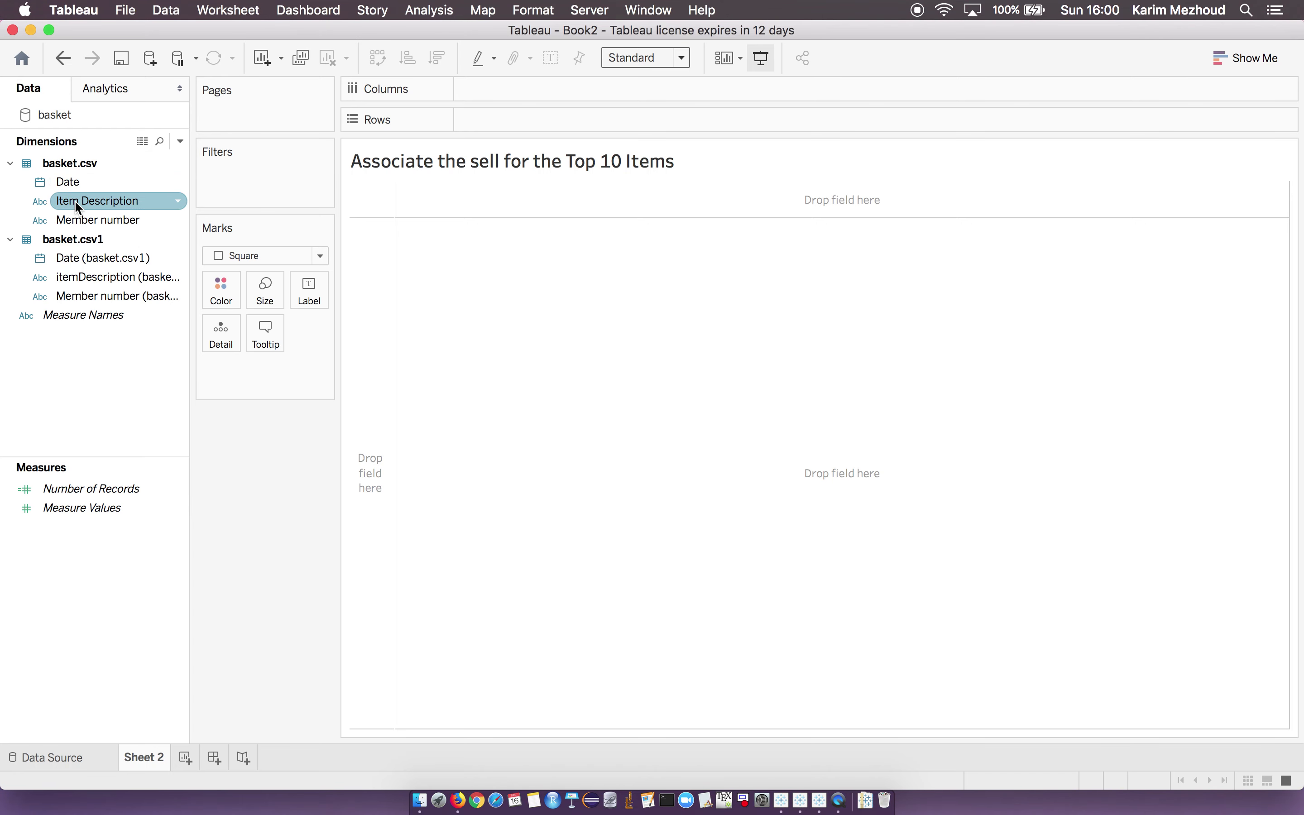
{"action": "left_click_drag", "start_coordinate": [74, 200], "coordinate": [473, 92]}
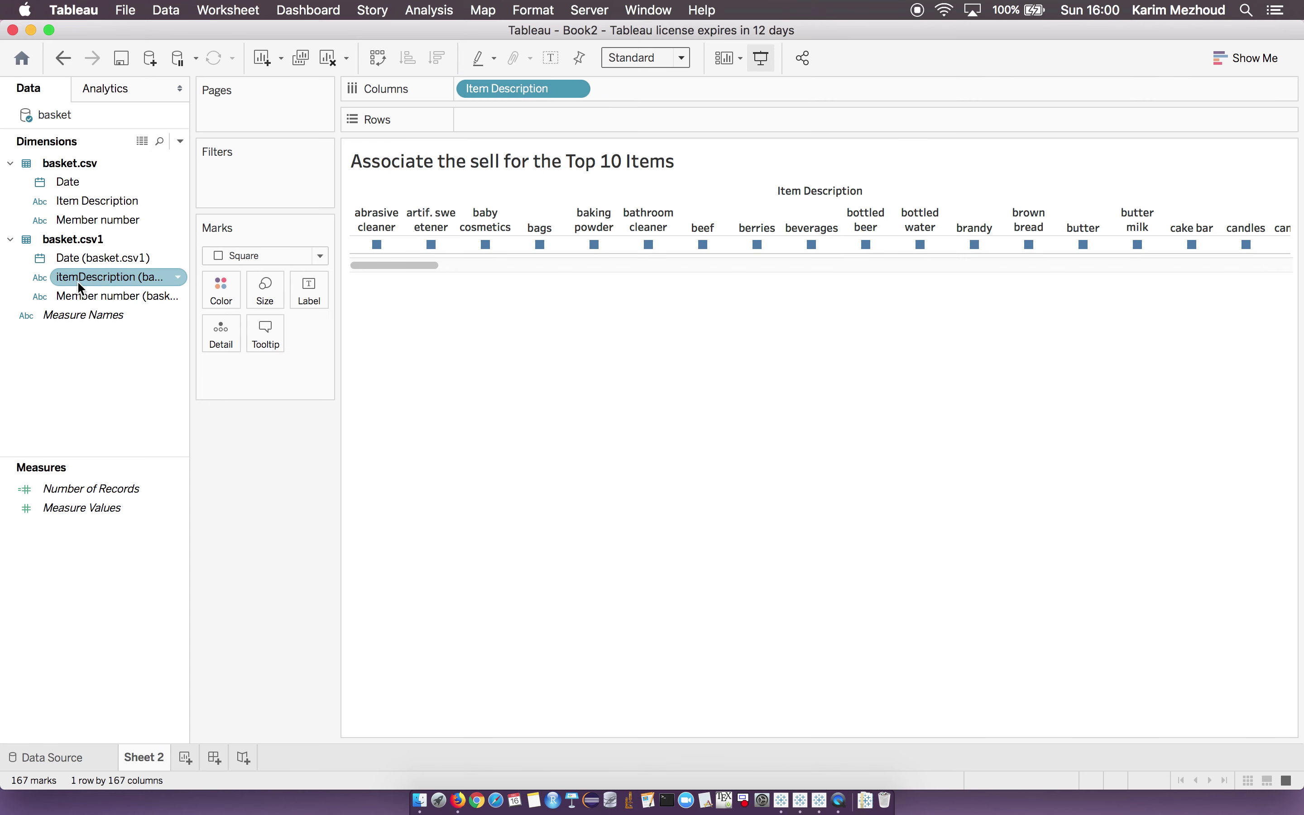
{"action": "left_click_drag", "start_coordinate": [79, 278], "coordinate": [551, 124]}
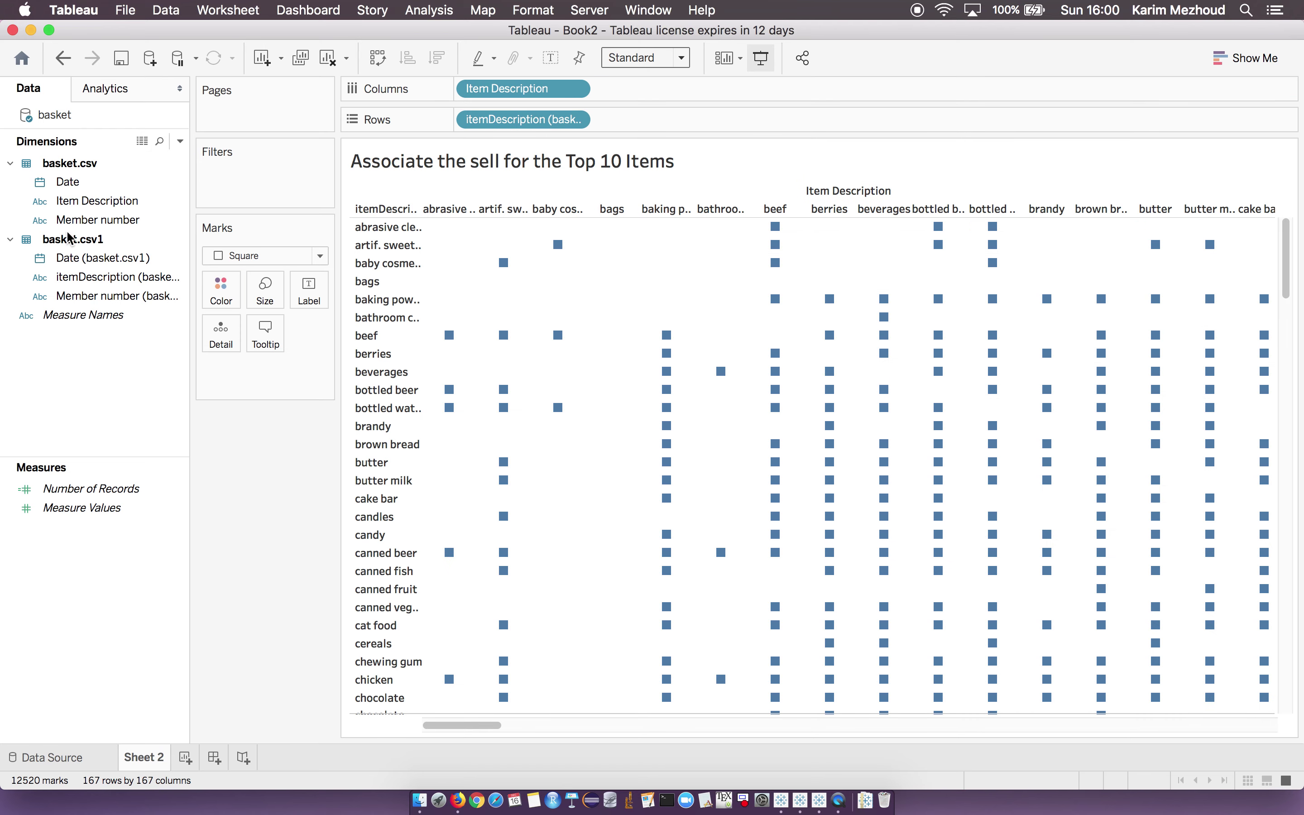
Color the marks by the count of Item Description.
{"action": "left_click_drag", "start_coordinate": [81, 200], "coordinate": [221, 301]}
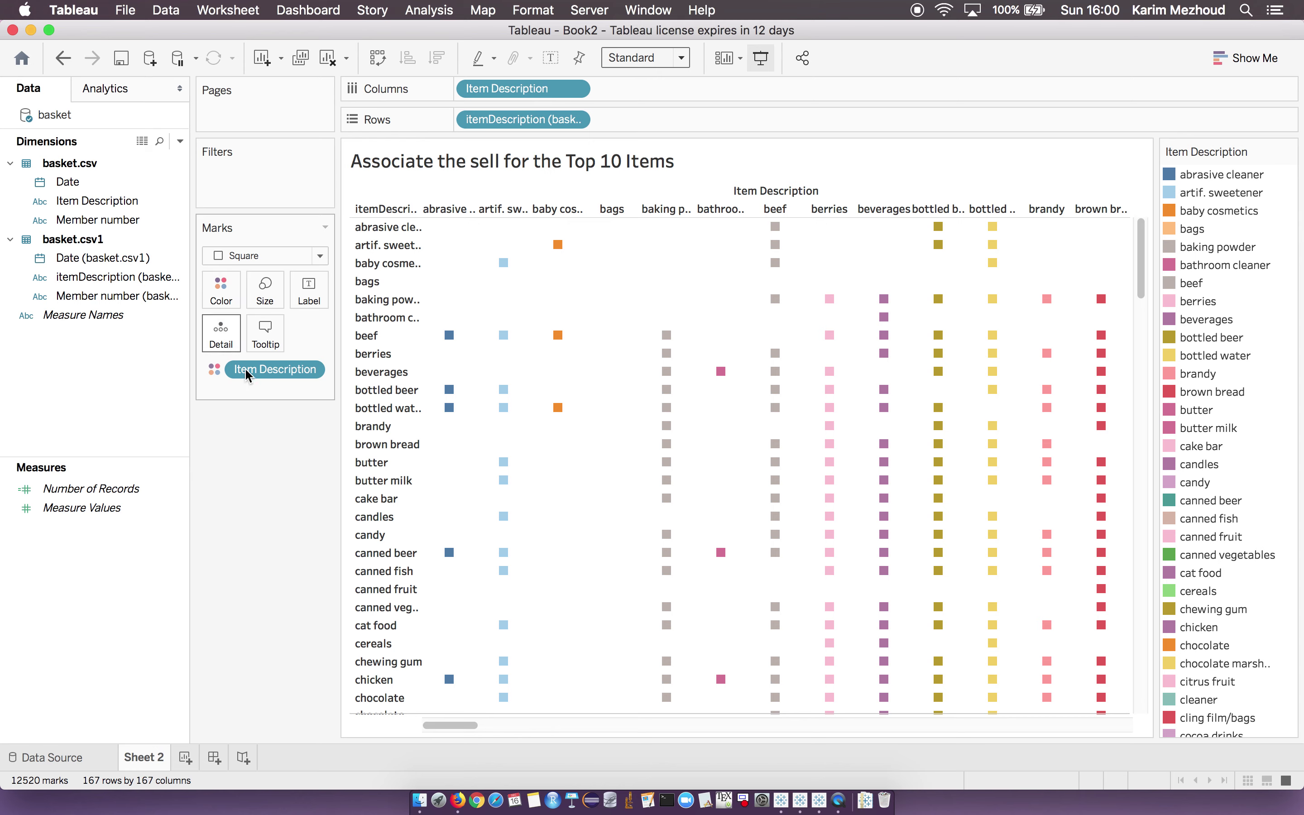
{"action": "left_click", "coordinate": [310, 369]}
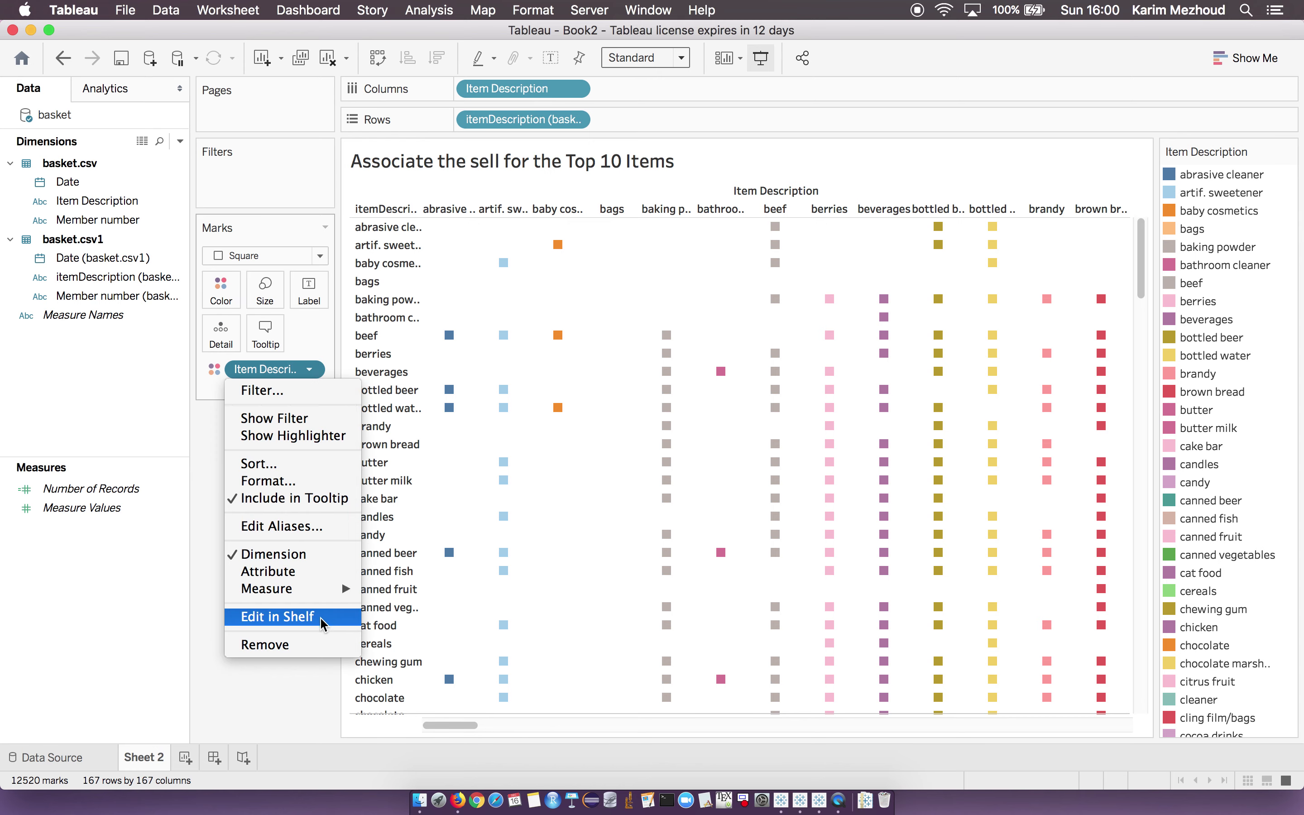
{"action": "mouse_move", "coordinate": [323, 589]}
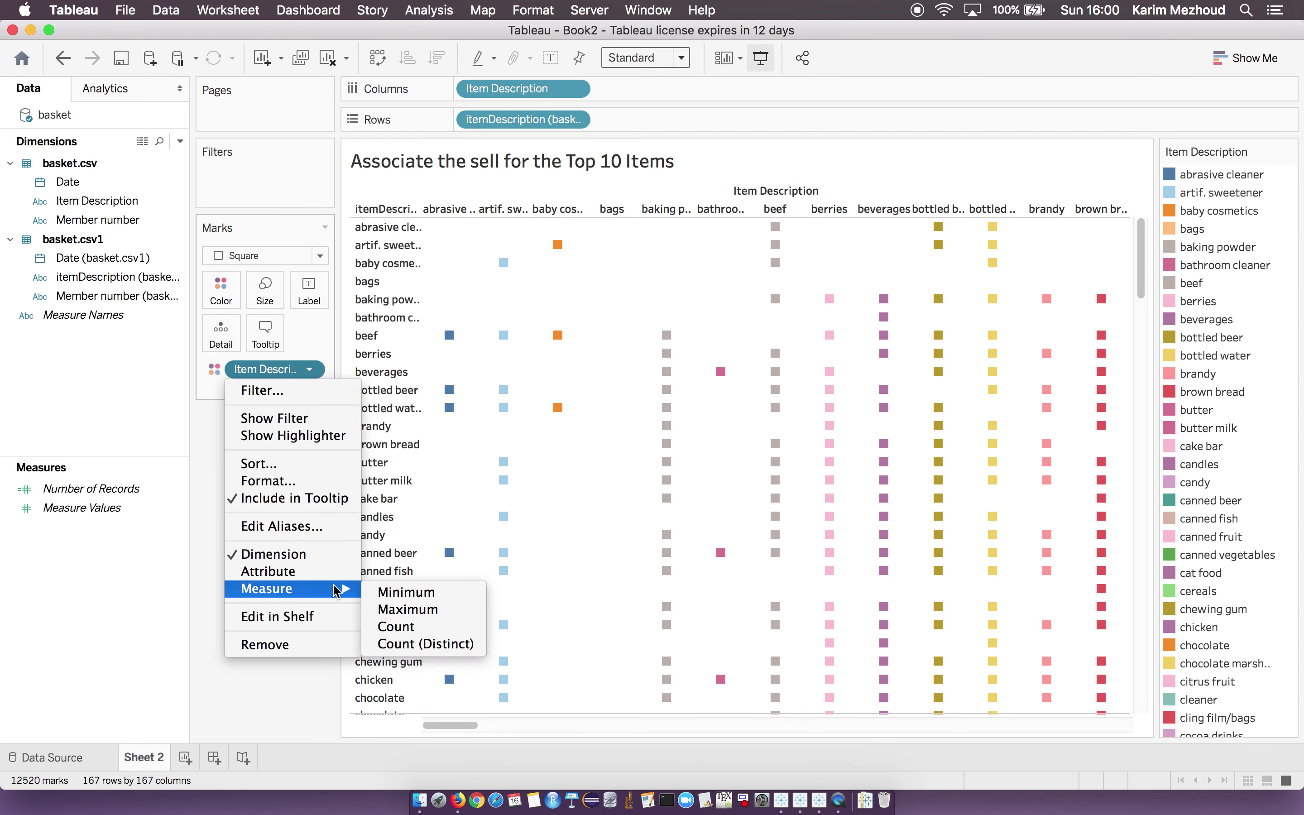
{"action": "left_click", "coordinate": [422, 625]}
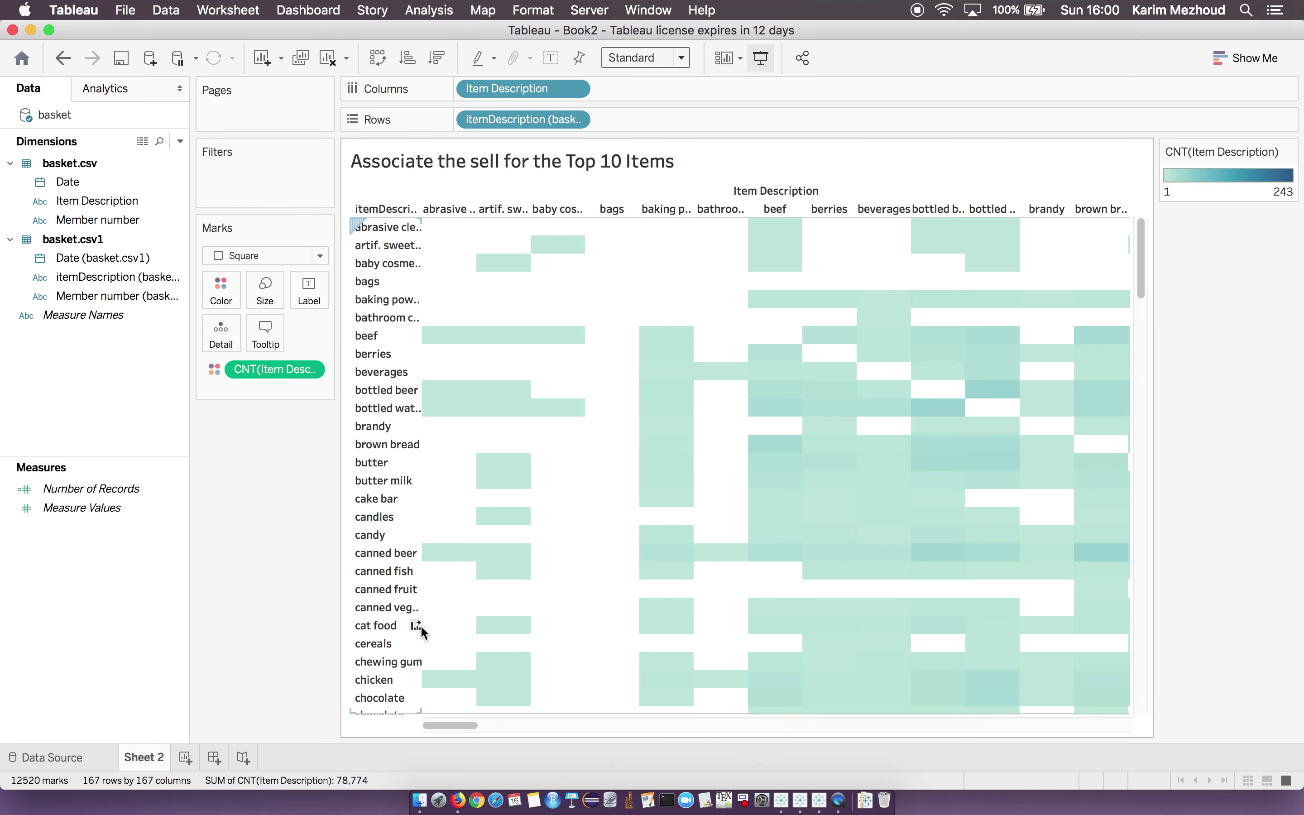
Color the marks by the count of itemDescription (basket.csv1) in place of the existing color field.
{"action": "left_click_drag", "start_coordinate": [90, 273], "coordinate": [220, 283]}
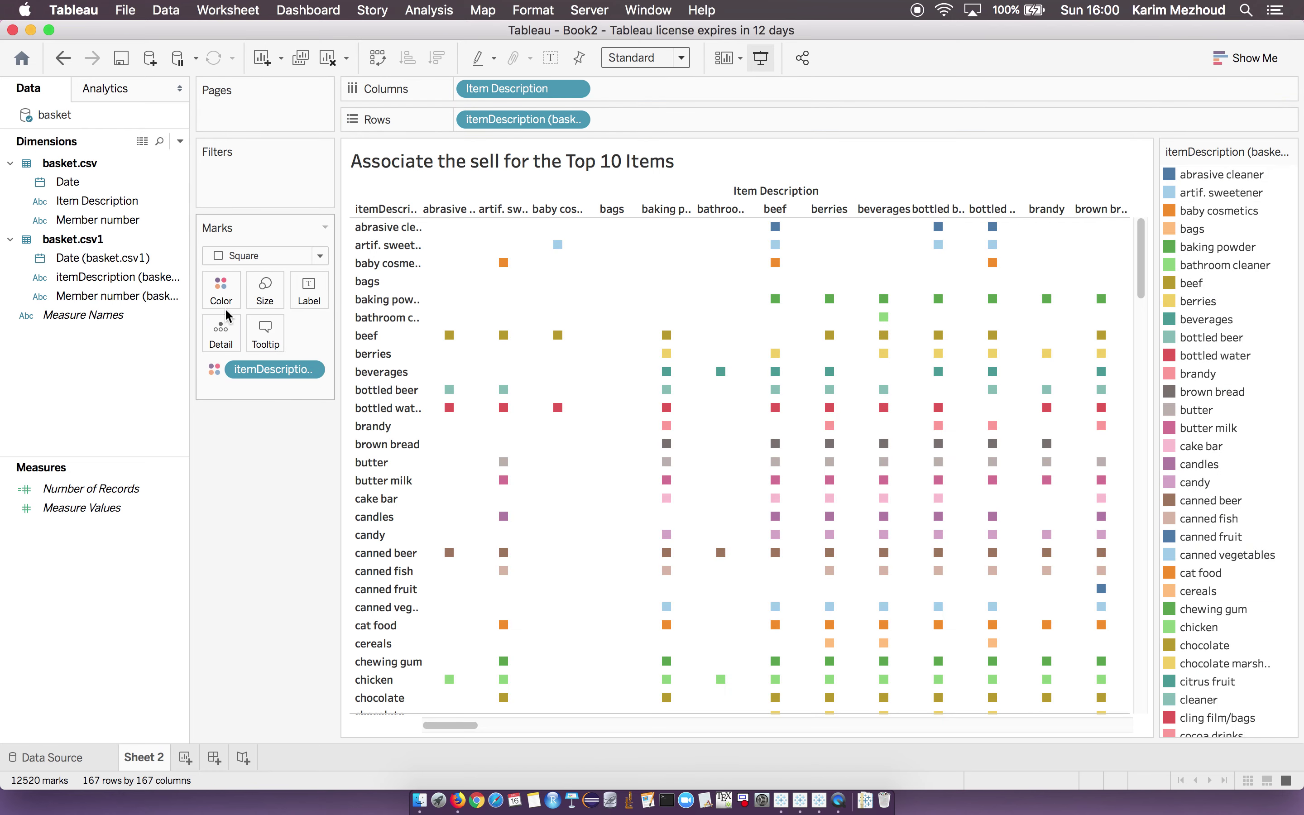
{"action": "left_click_drag", "start_coordinate": [94, 277], "coordinate": [210, 298]}
{"action": "left_click_drag", "start_coordinate": [102, 276], "coordinate": [261, 402]}
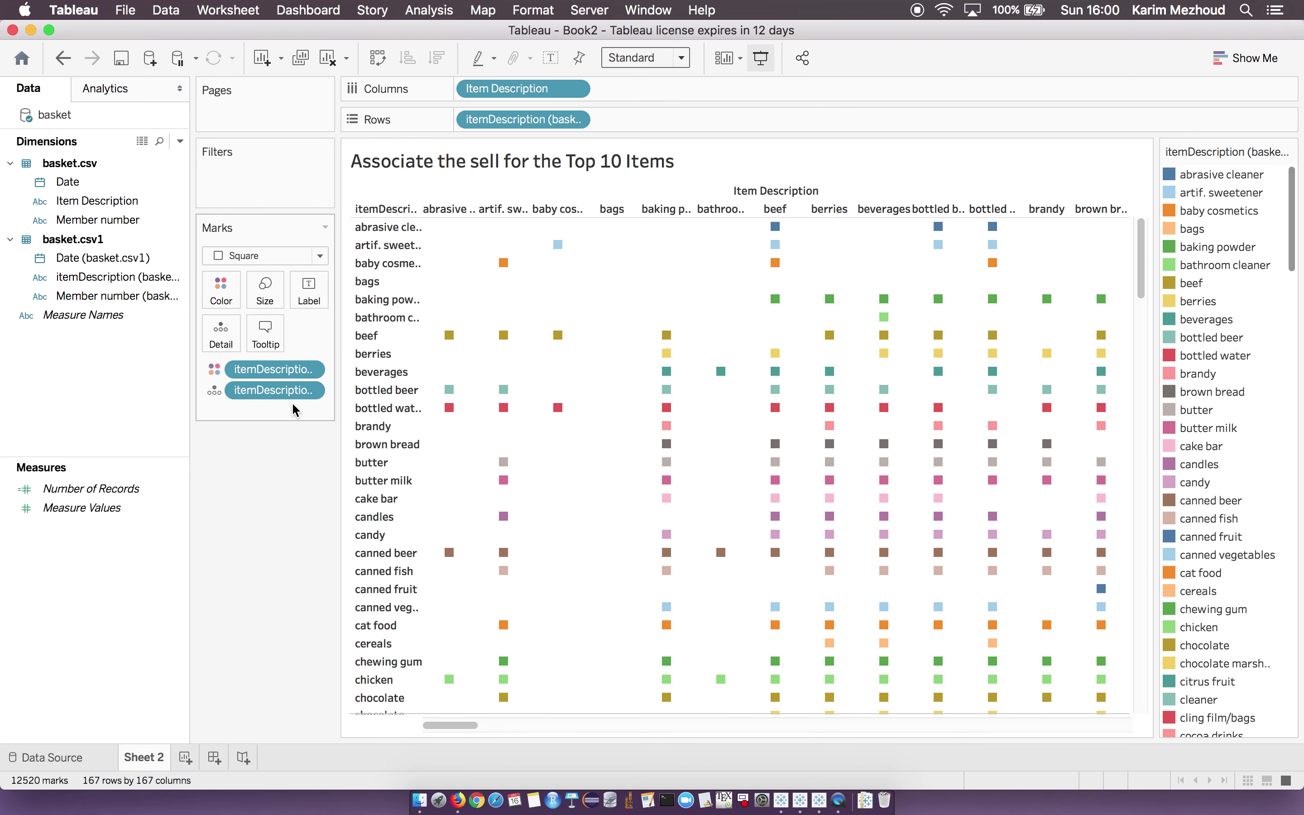
{"action": "left_click", "coordinate": [310, 390]}
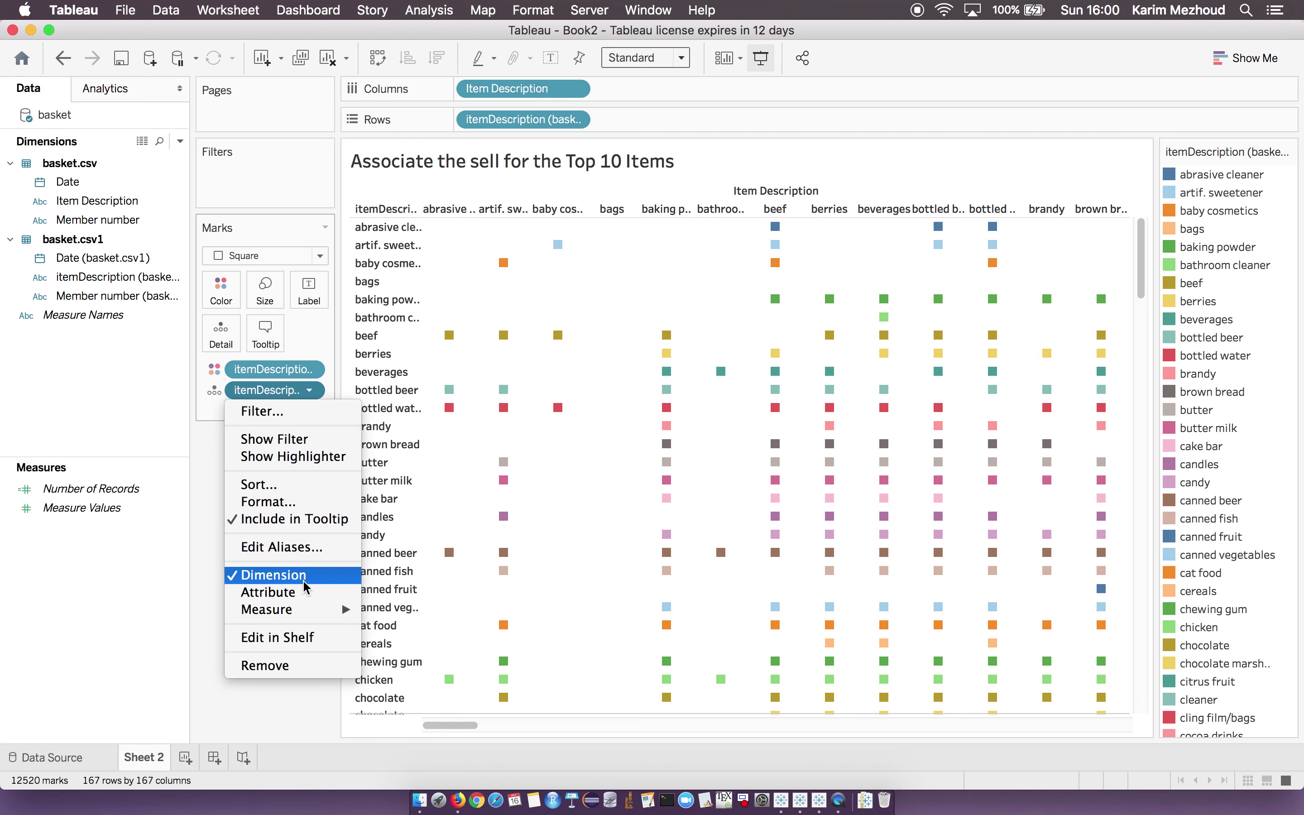
{"action": "mouse_move", "coordinate": [323, 609]}
{"action": "left_click", "coordinate": [429, 654]}
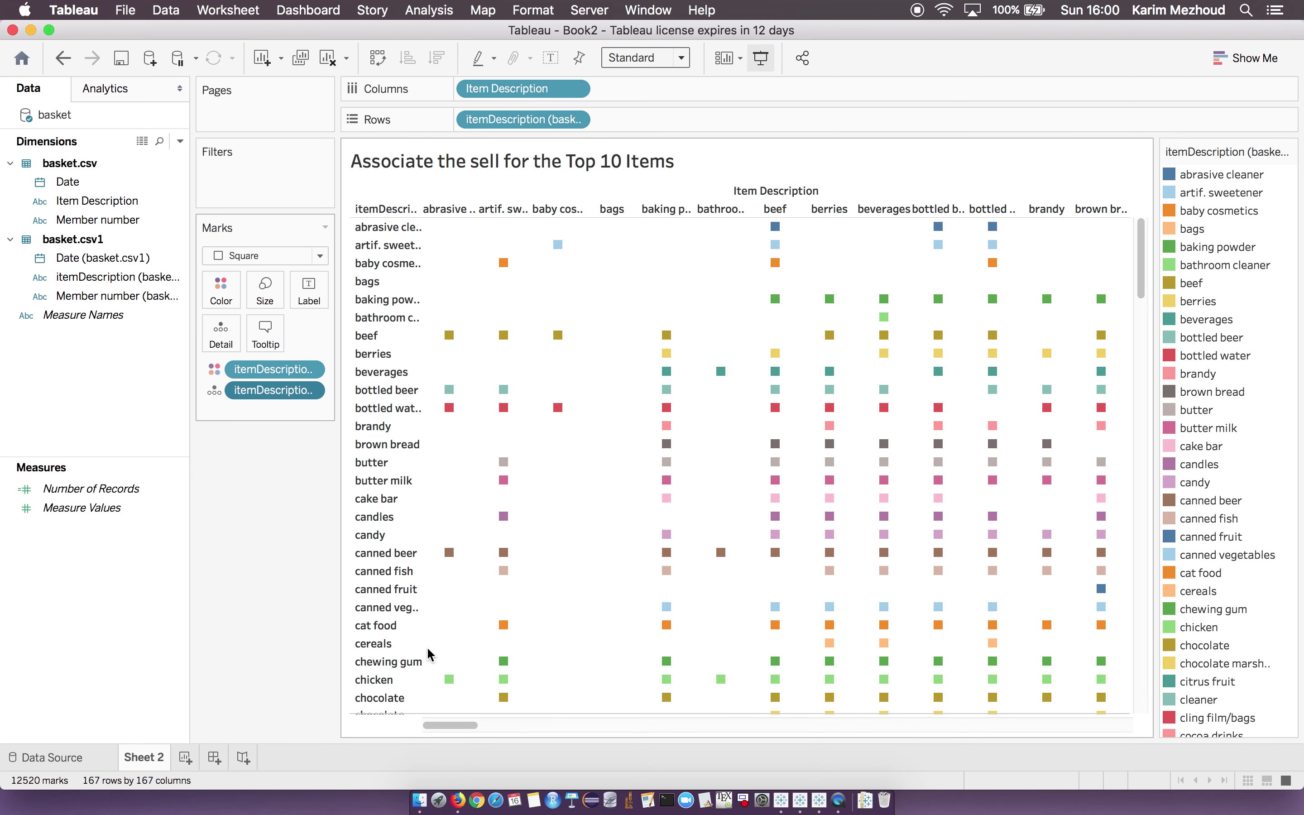
{"action": "left_click_drag", "start_coordinate": [272, 389], "coordinate": [230, 292]}
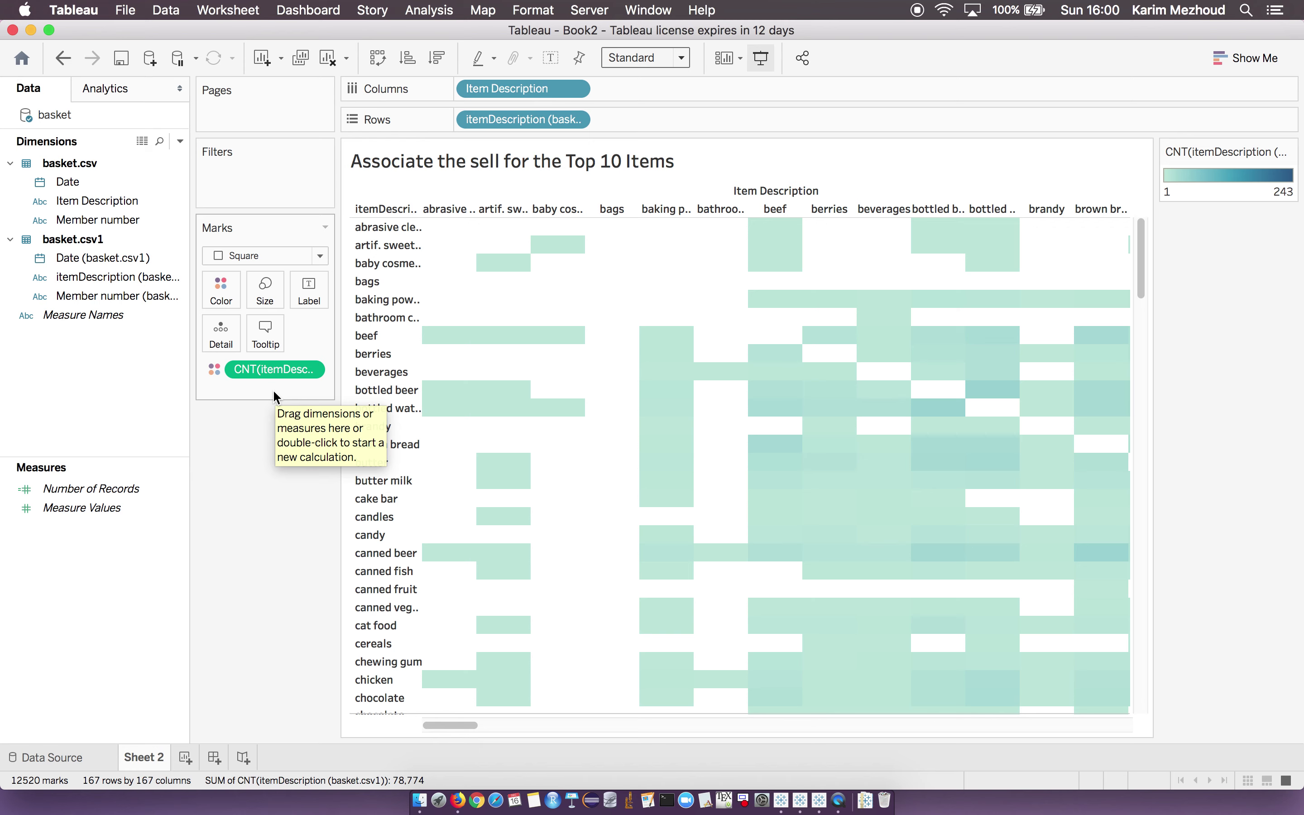
Sort the Item Description columns in descending order by field, using the count of Item Description.
{"action": "left_click", "coordinate": [573, 89]}
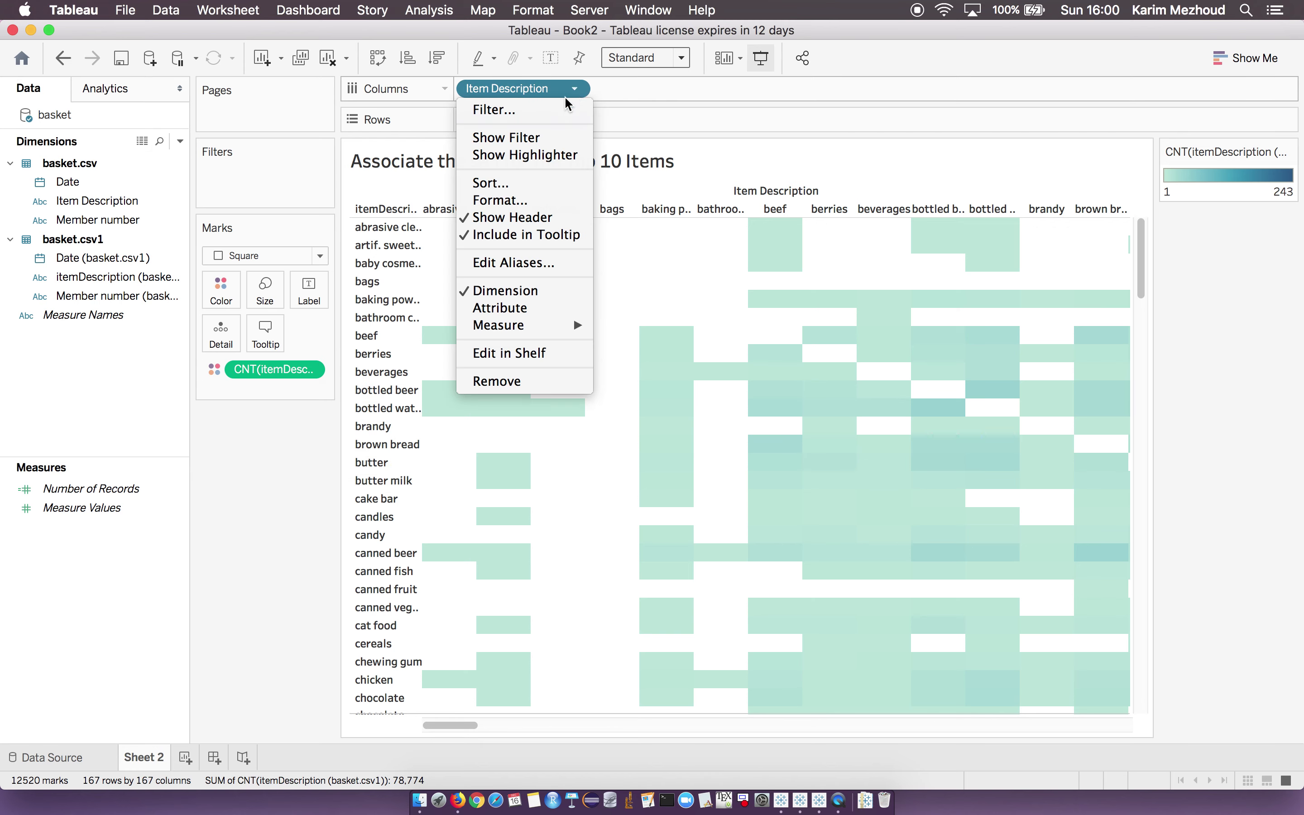
{"action": "left_click", "coordinate": [530, 185]}
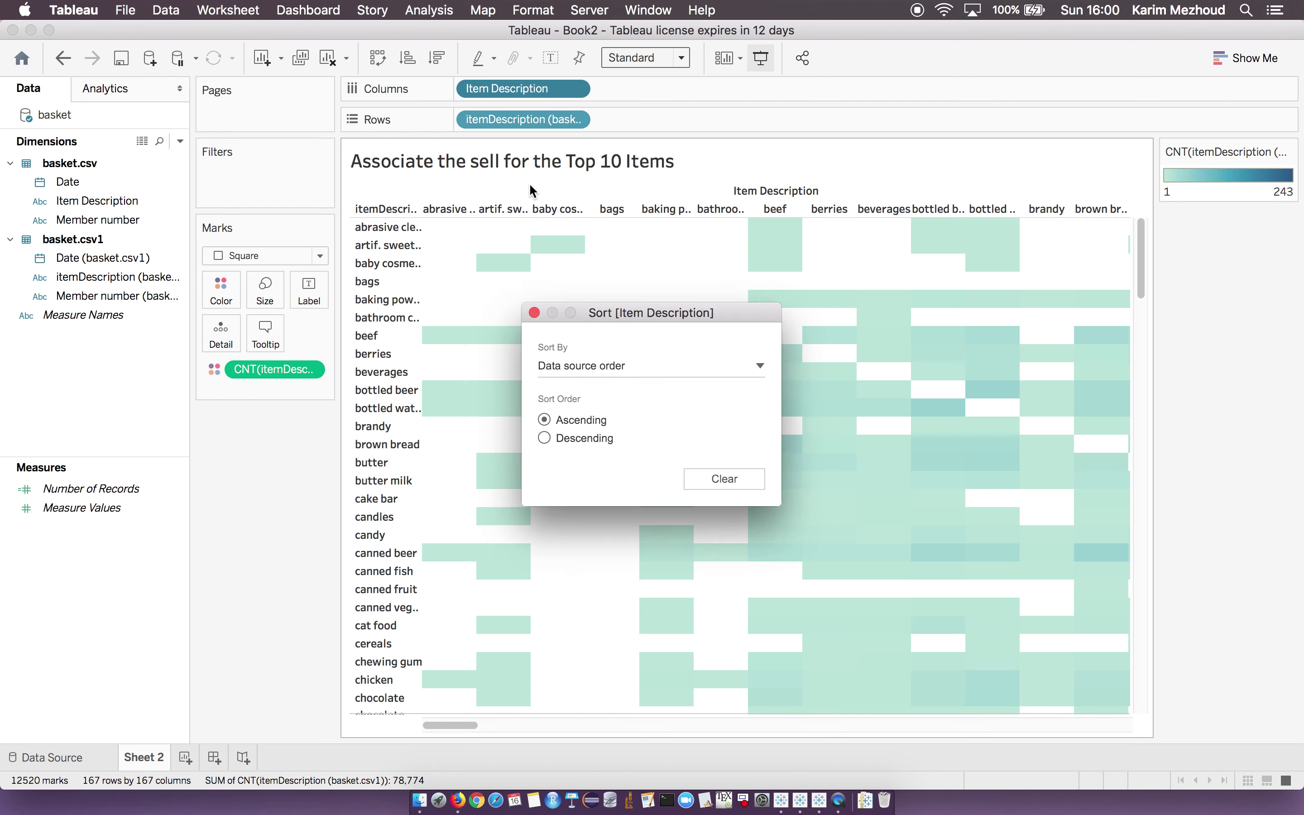
{"action": "left_click", "coordinate": [651, 363]}
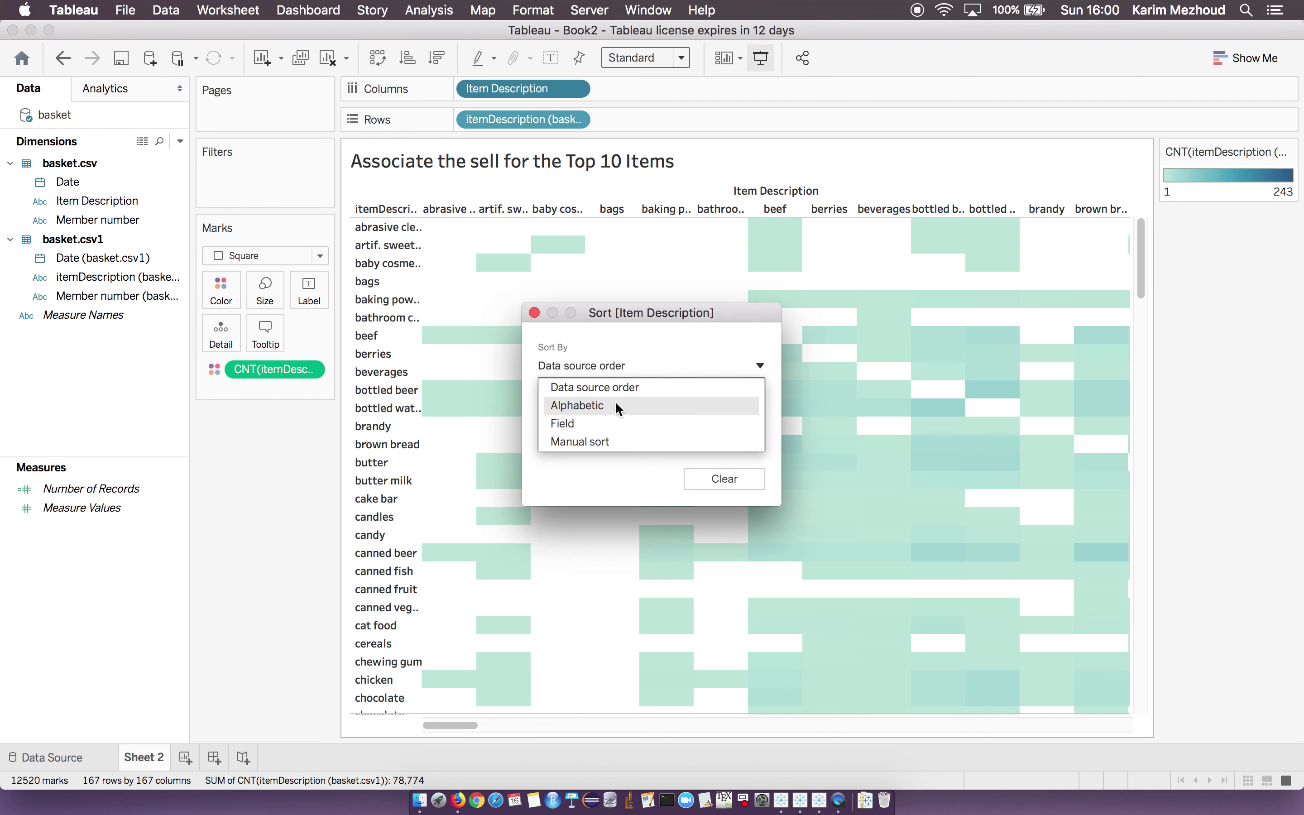
{"action": "left_click", "coordinate": [604, 418]}
{"action": "left_click", "coordinate": [544, 438]}
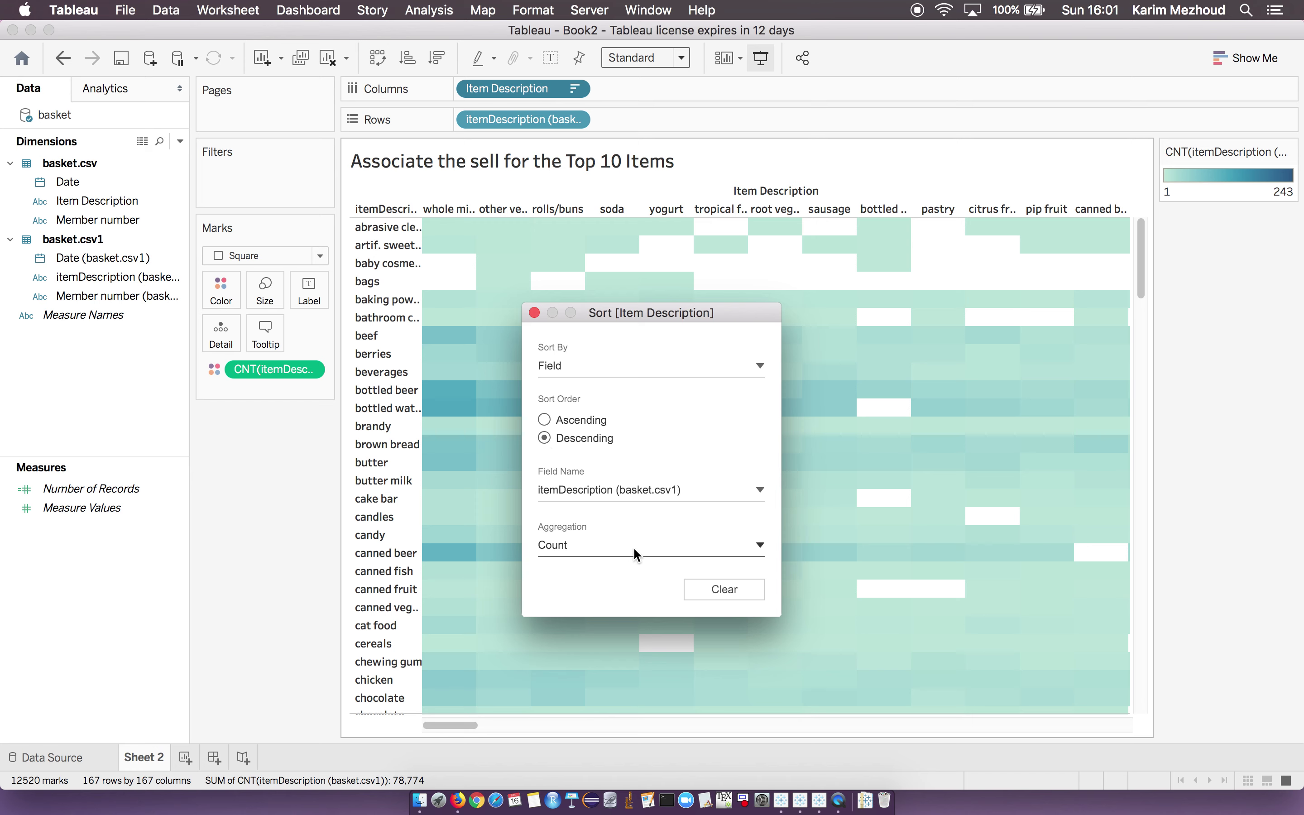
{"action": "left_click", "coordinate": [681, 488]}
{"action": "left_click", "coordinate": [612, 572]}
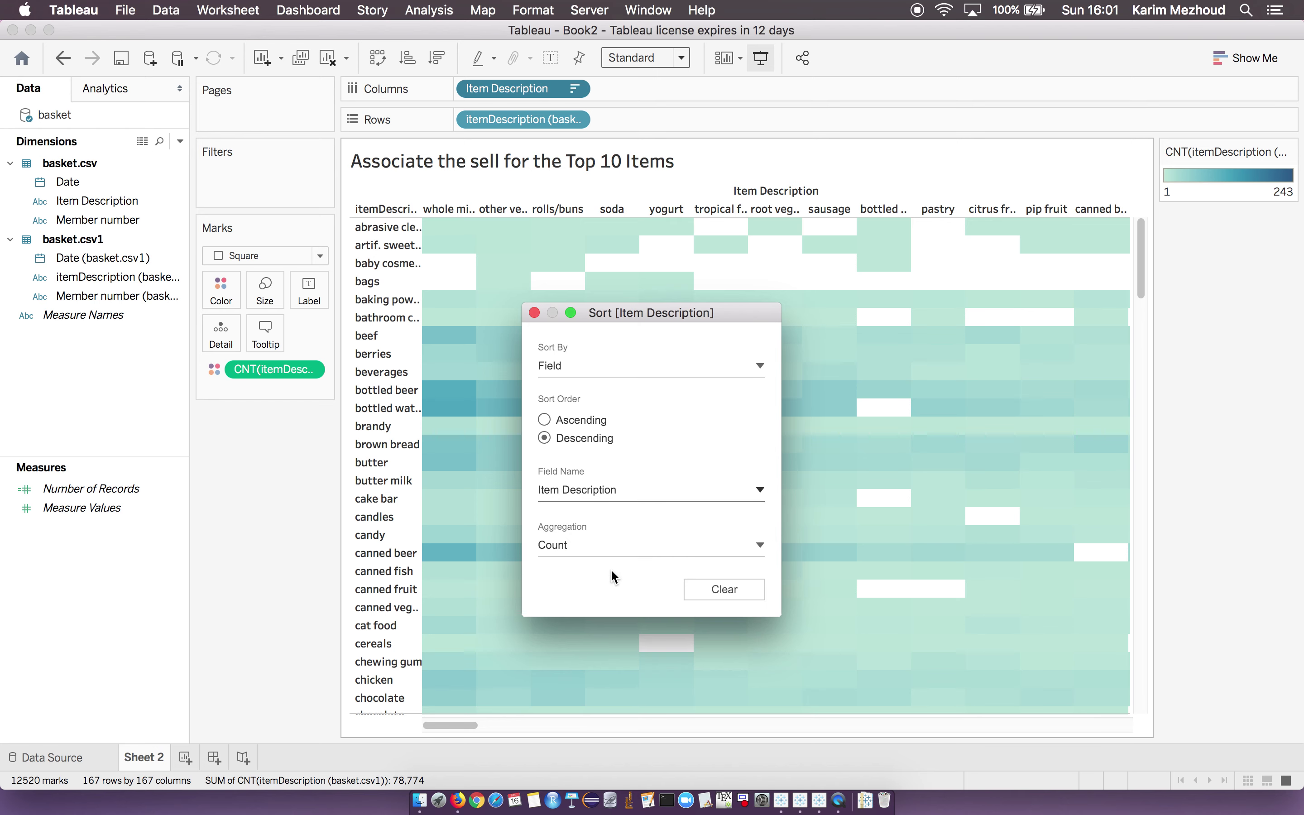
{"action": "left_click", "coordinate": [535, 312]}
{"action": "left_click", "coordinate": [581, 124]}
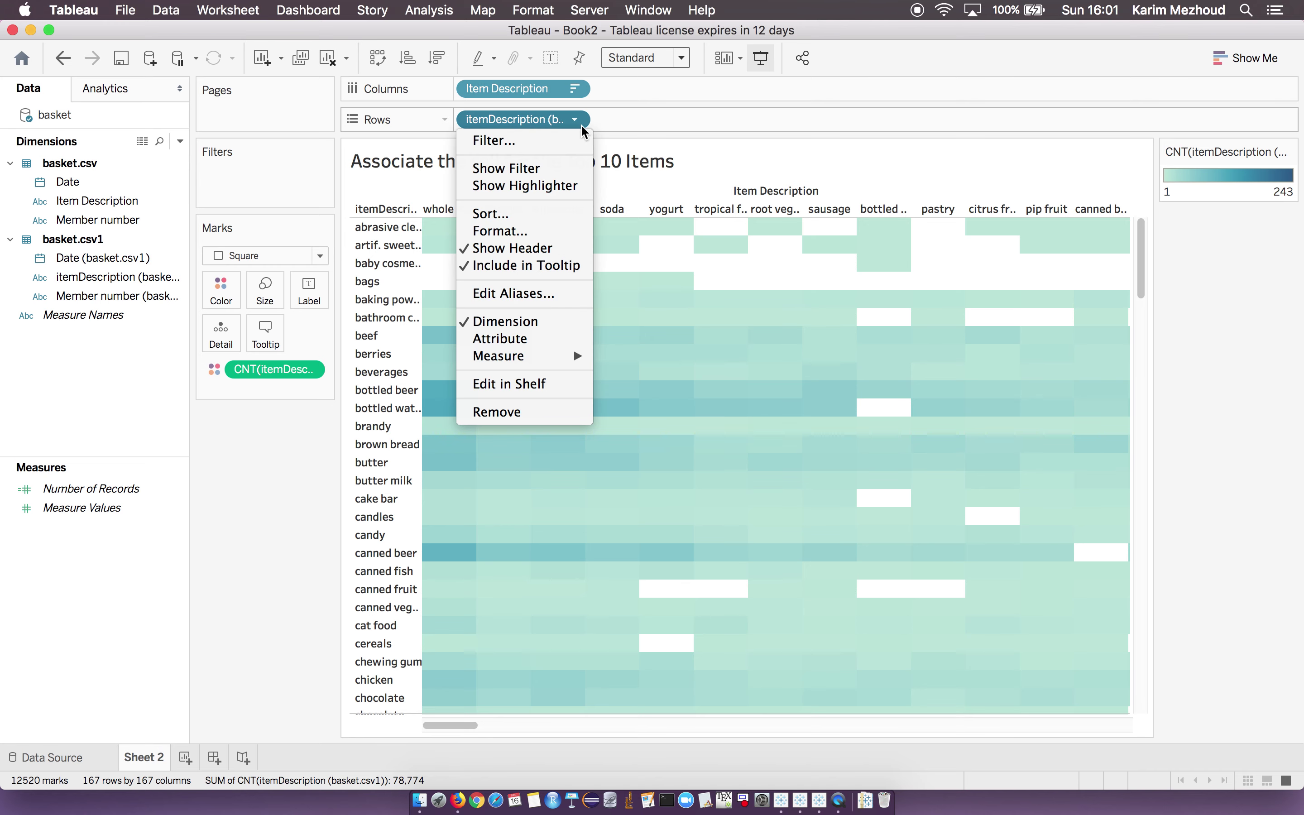
{"action": "mouse_move", "coordinate": [547, 357]}
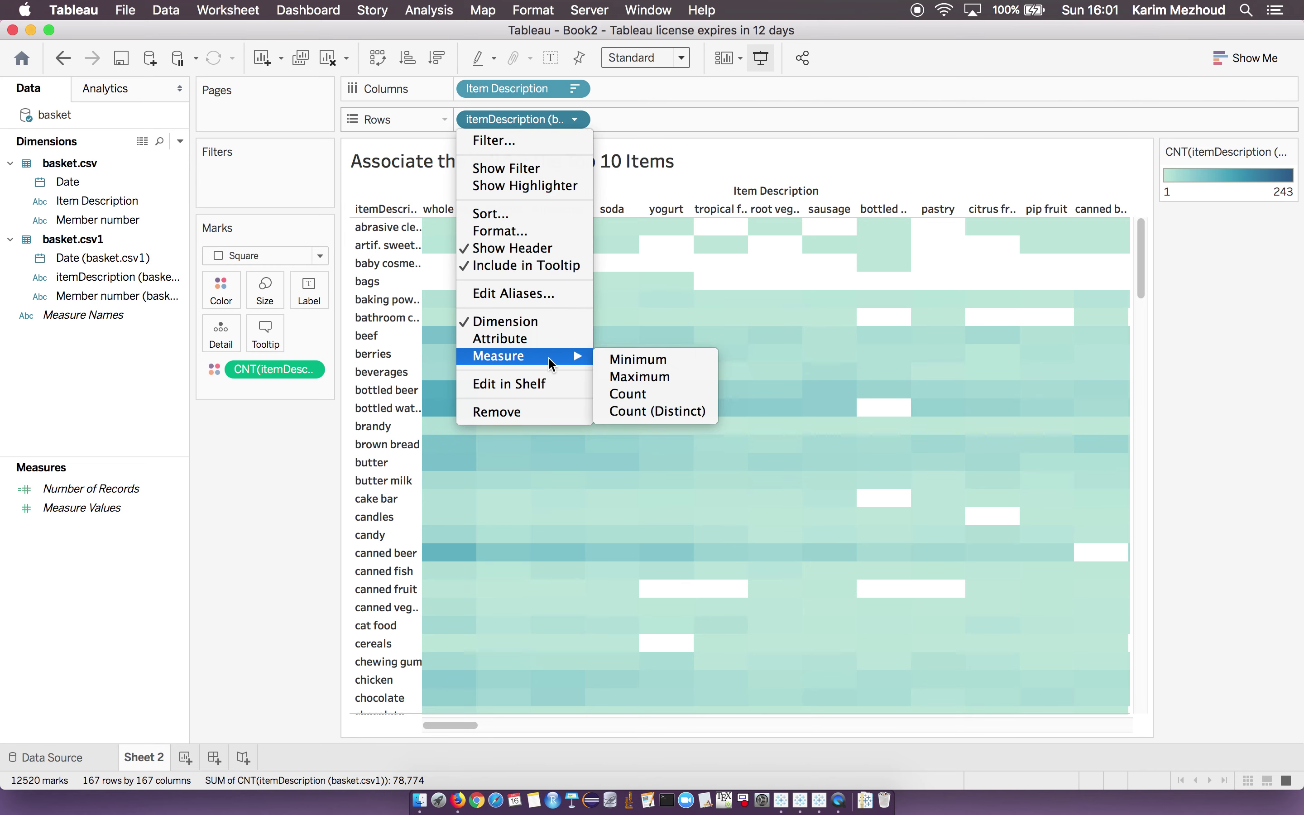
{"action": "left_click", "coordinate": [649, 396]}
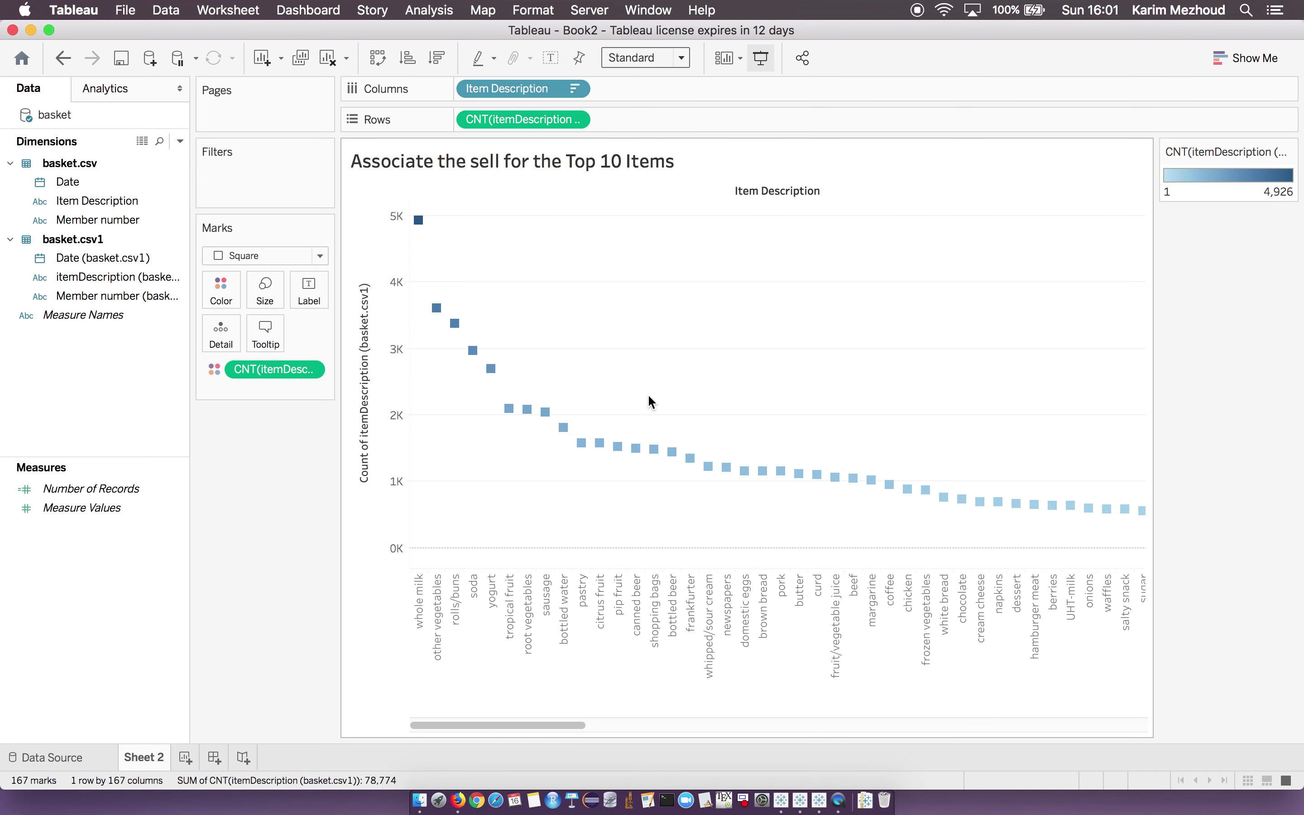
{"action": "left_click", "coordinate": [575, 120]}
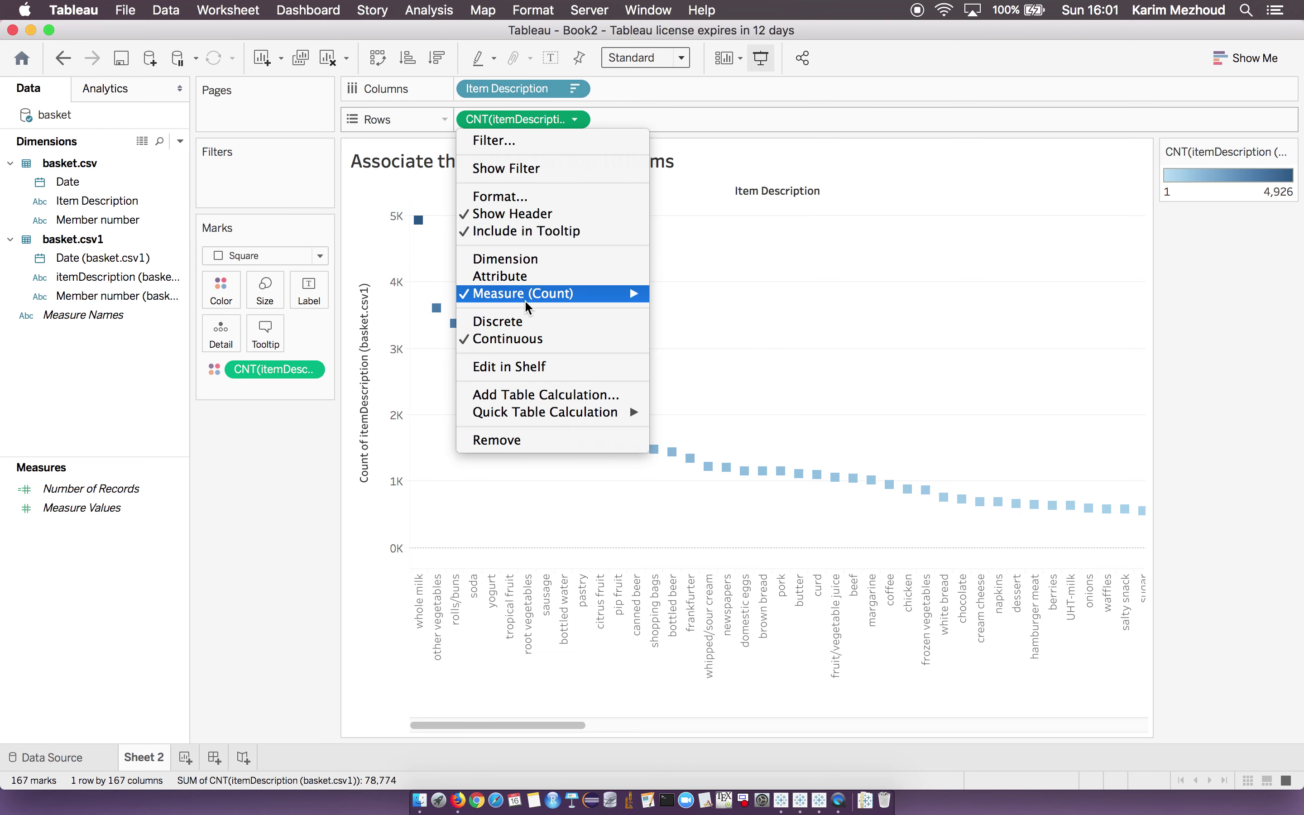
{"action": "left_click", "coordinate": [530, 260]}
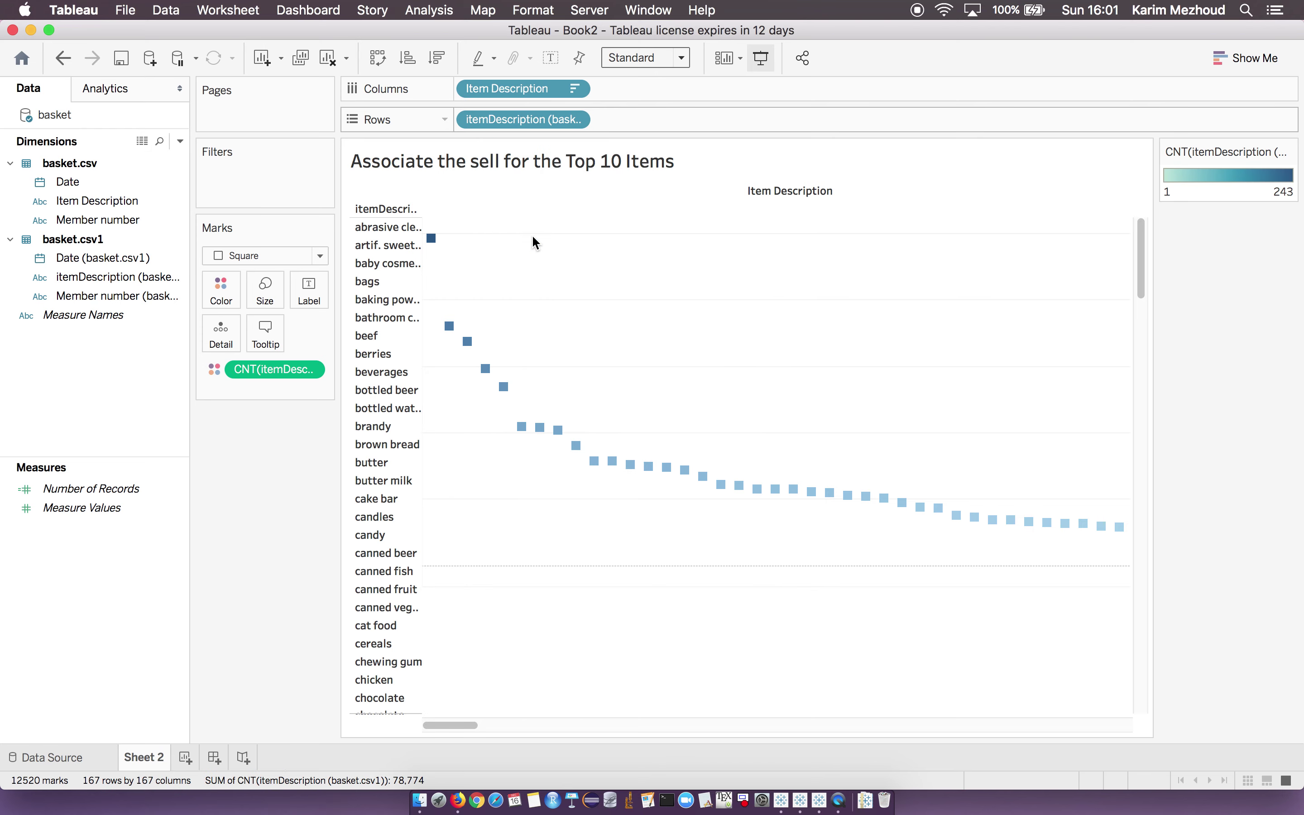
Sort the itemDescription (basket.csv1) rows in descending order by field, using the count of itemDescription (basket.csv1).
{"action": "left_click", "coordinate": [579, 125]}
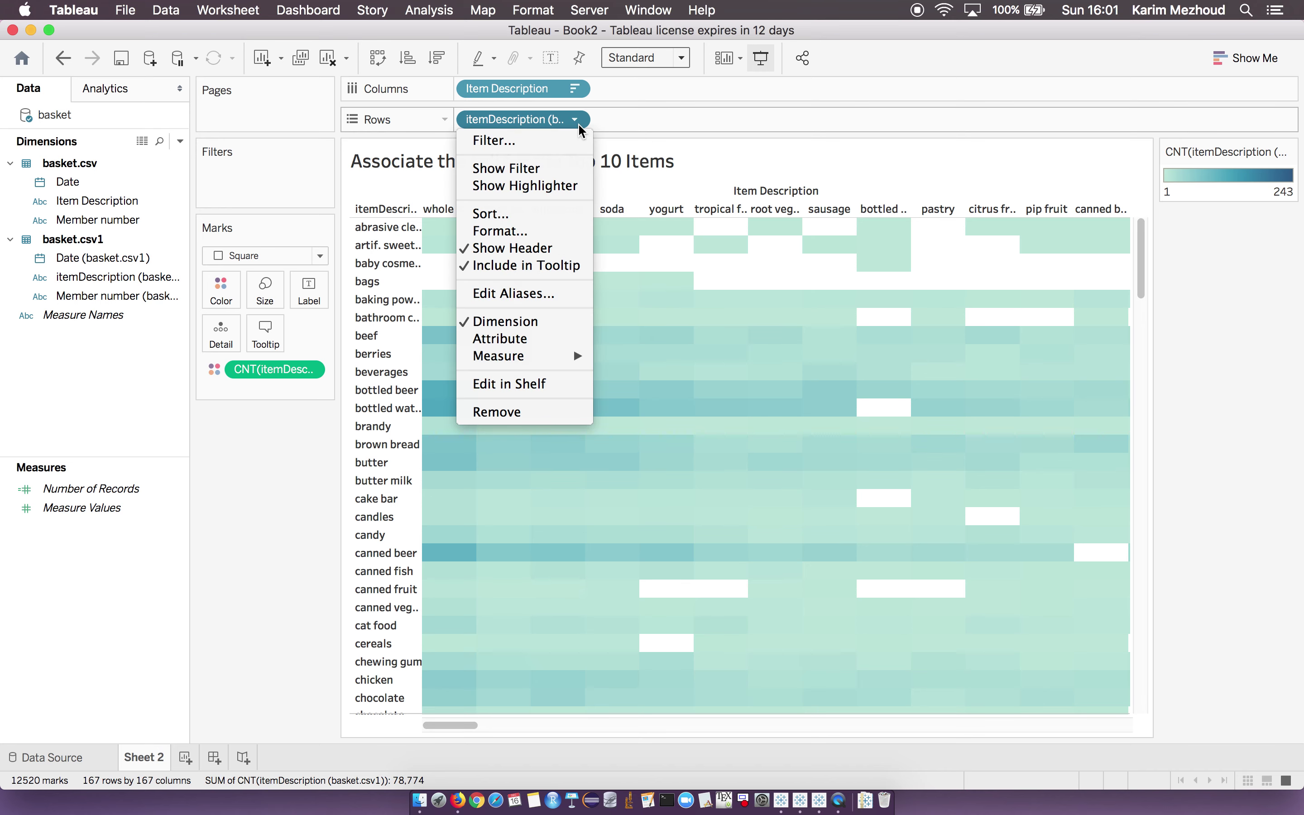
{"action": "left_click", "coordinate": [535, 213]}
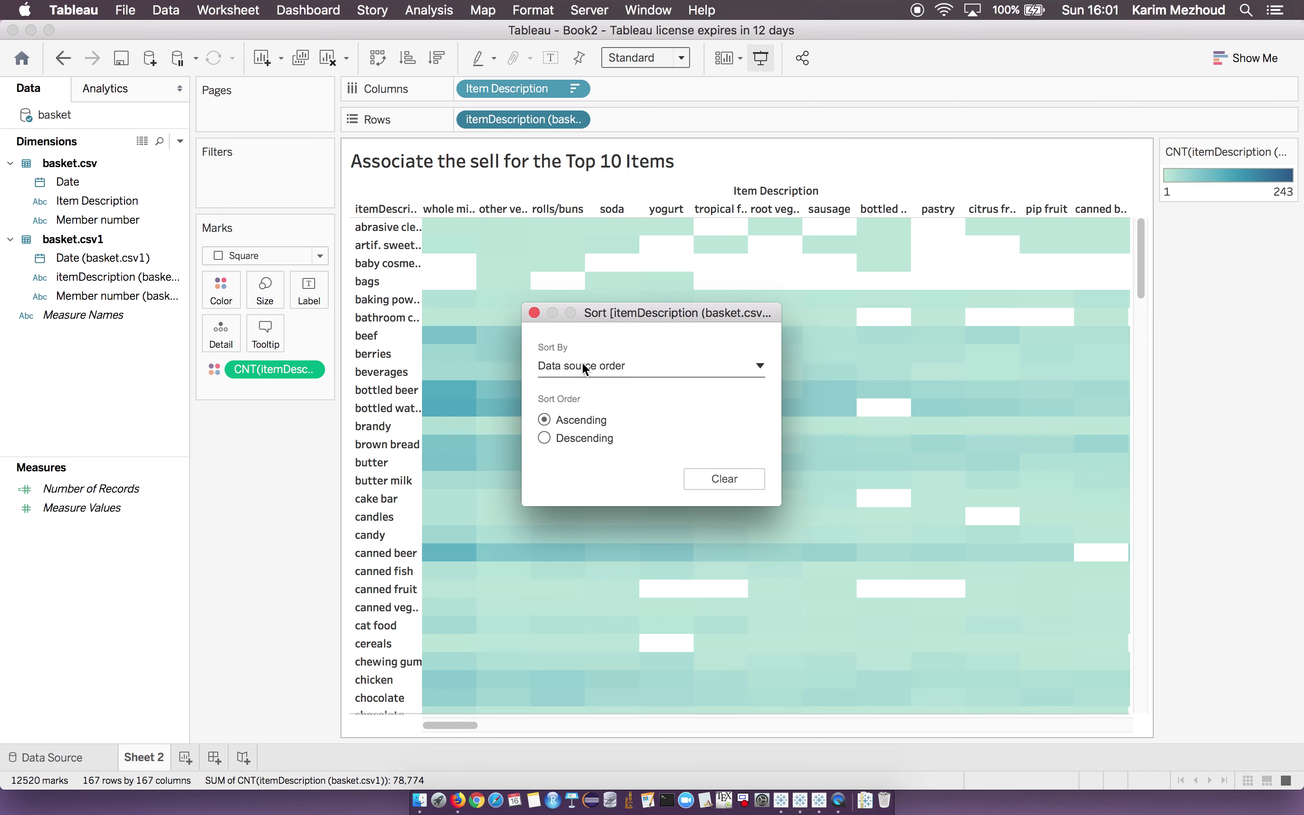
{"action": "left_click", "coordinate": [584, 437]}
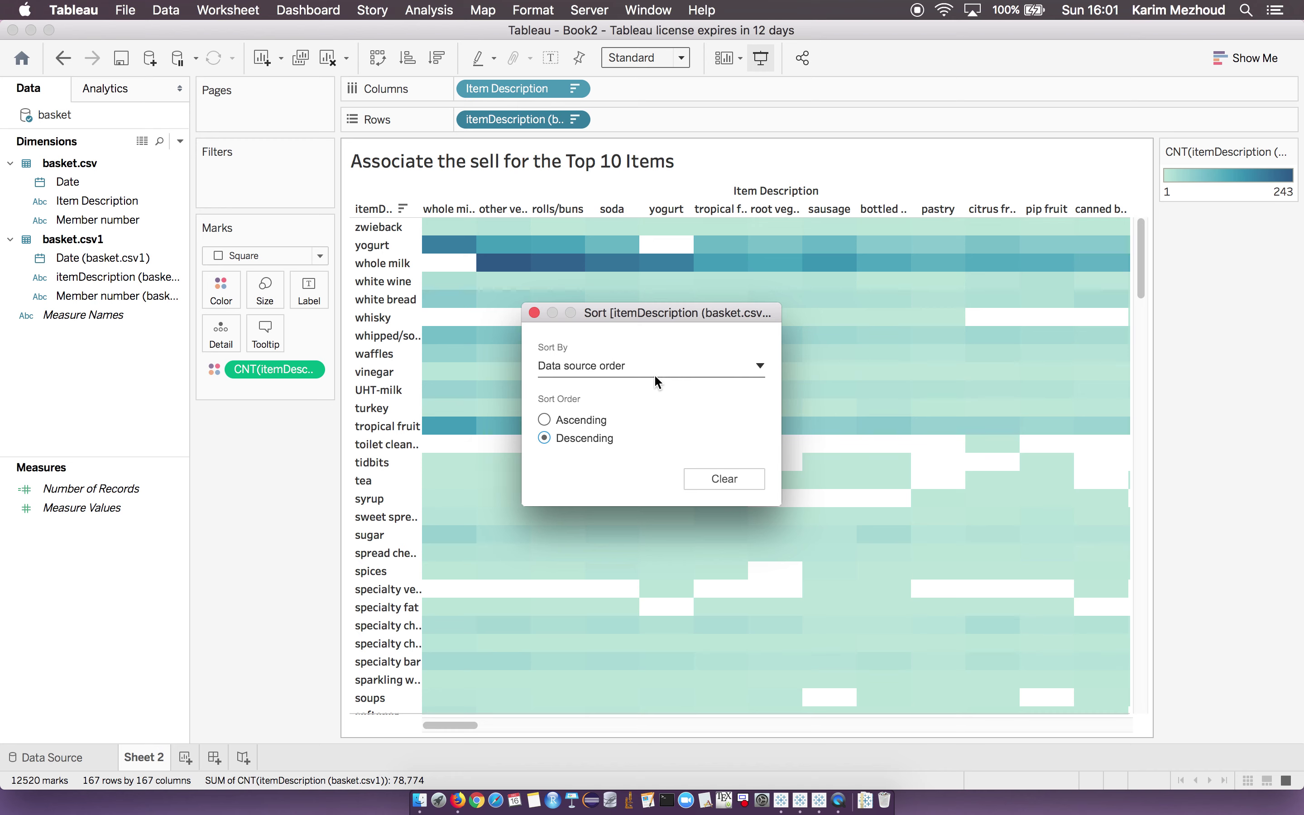
{"action": "left_click", "coordinate": [656, 372]}
{"action": "left_click", "coordinate": [620, 422]}
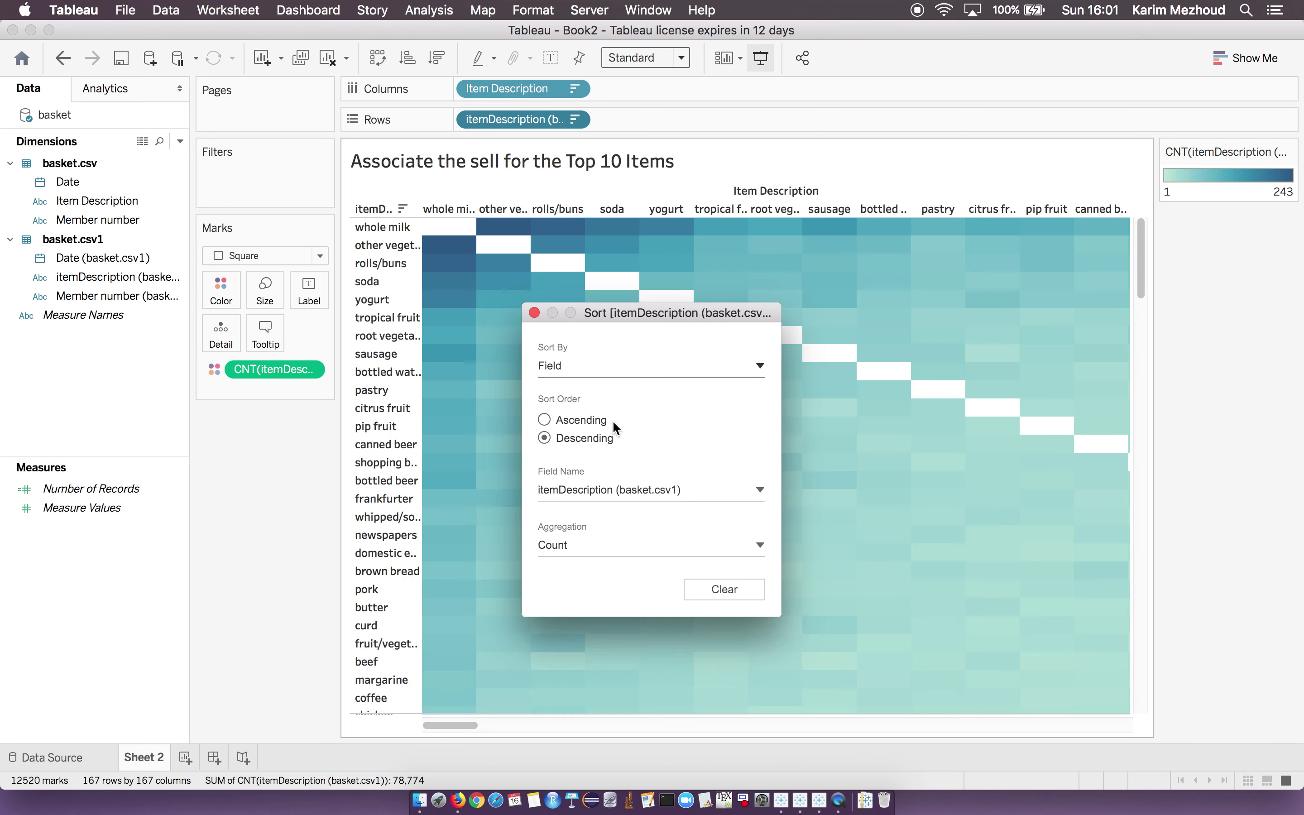
{"action": "left_click", "coordinate": [533, 311]}
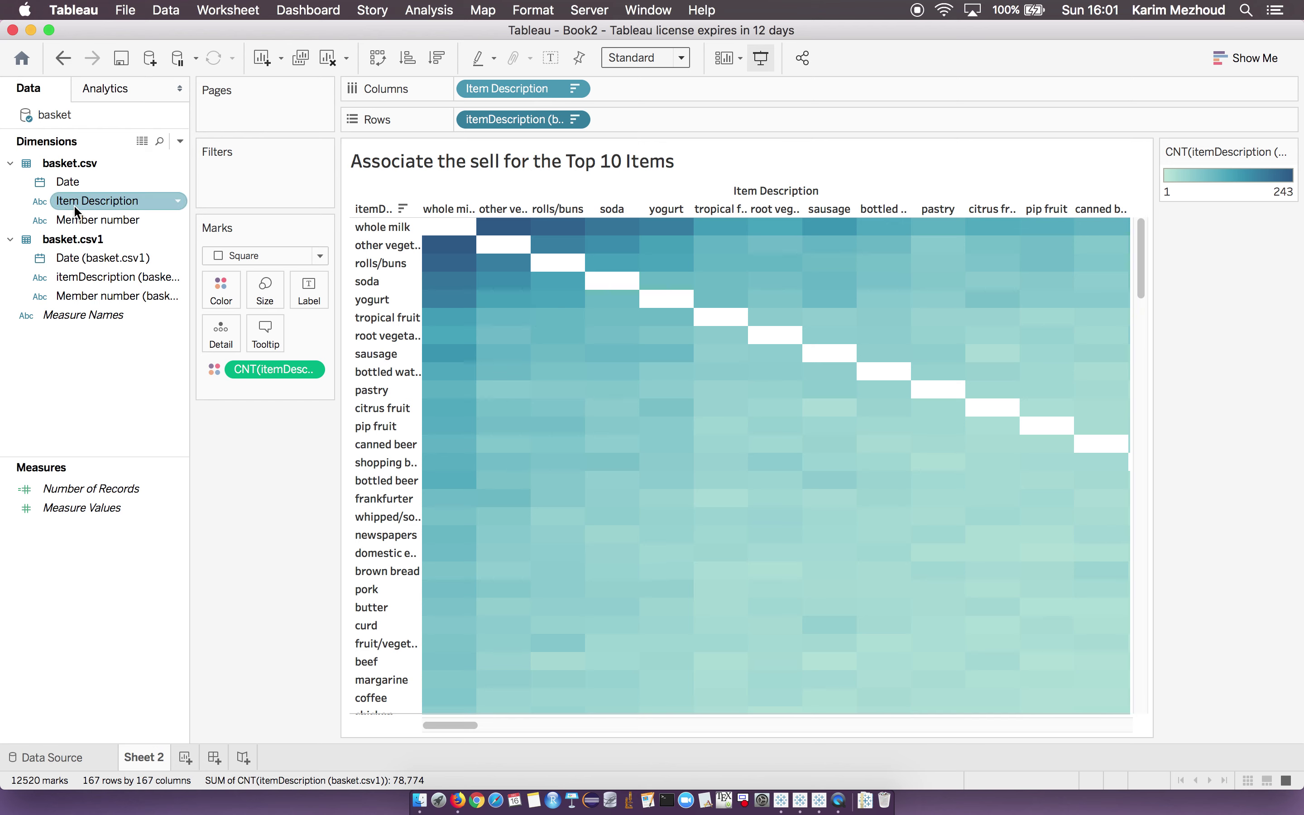
Label the marks with the count of itemDescription (basket.csv1).
{"action": "left_click_drag", "start_coordinate": [76, 273], "coordinate": [309, 284]}
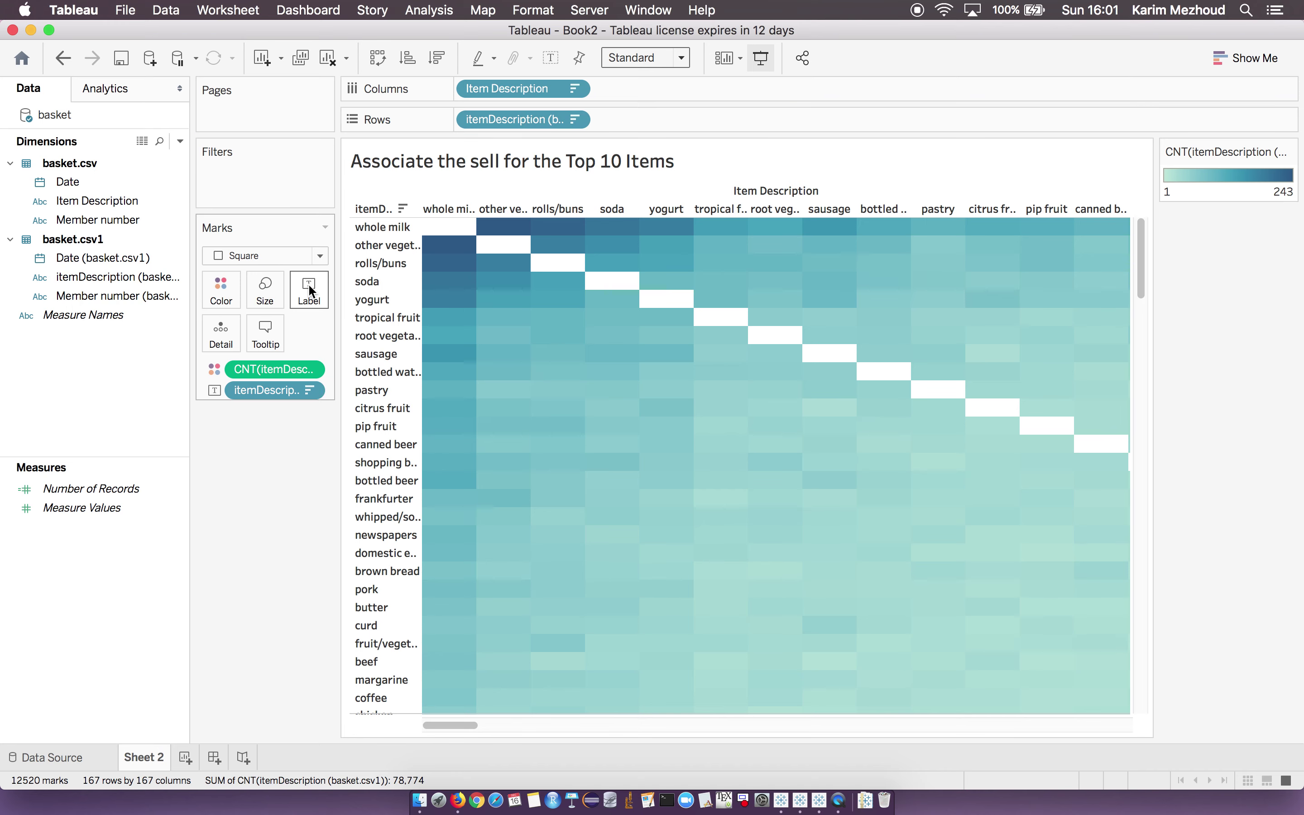
{"action": "left_click", "coordinate": [311, 385]}
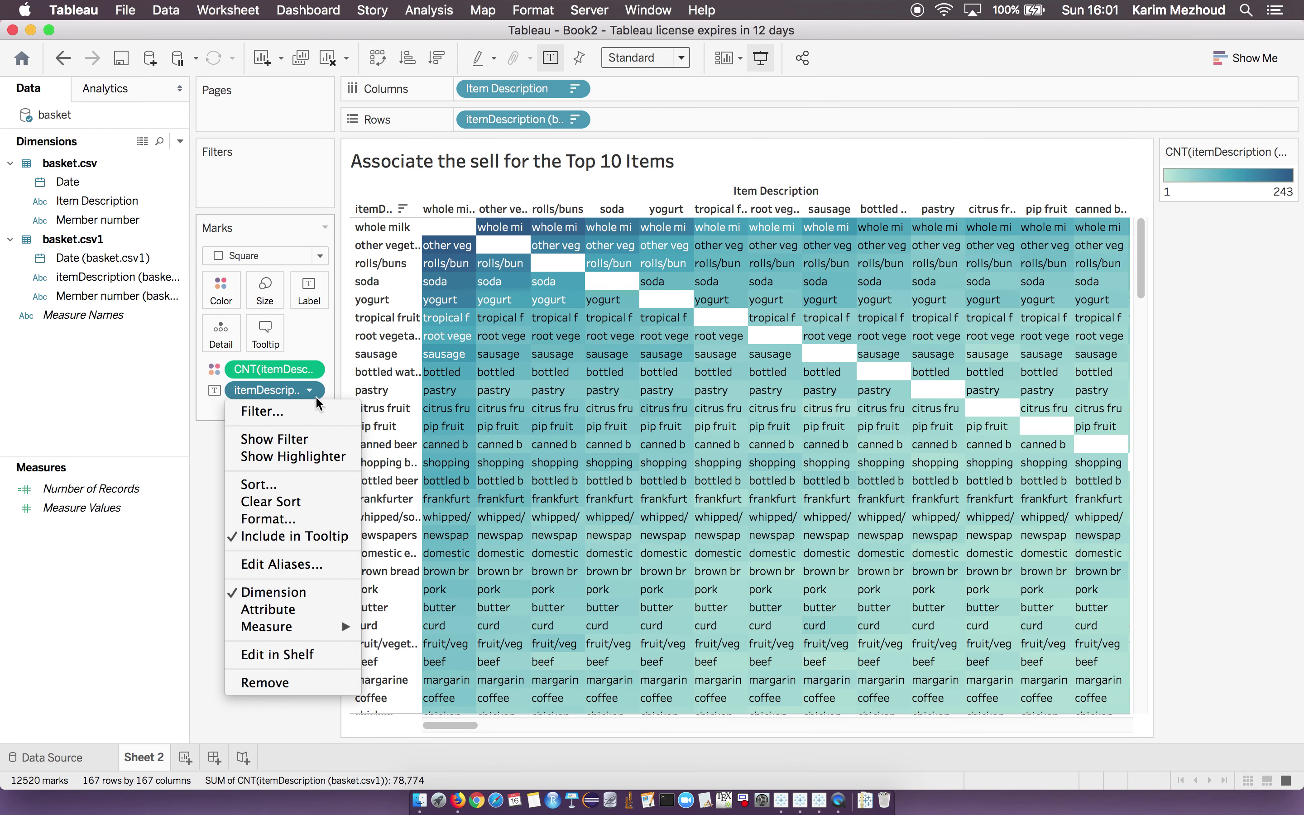
{"action": "mouse_move", "coordinate": [294, 628]}
{"action": "left_click", "coordinate": [415, 664]}
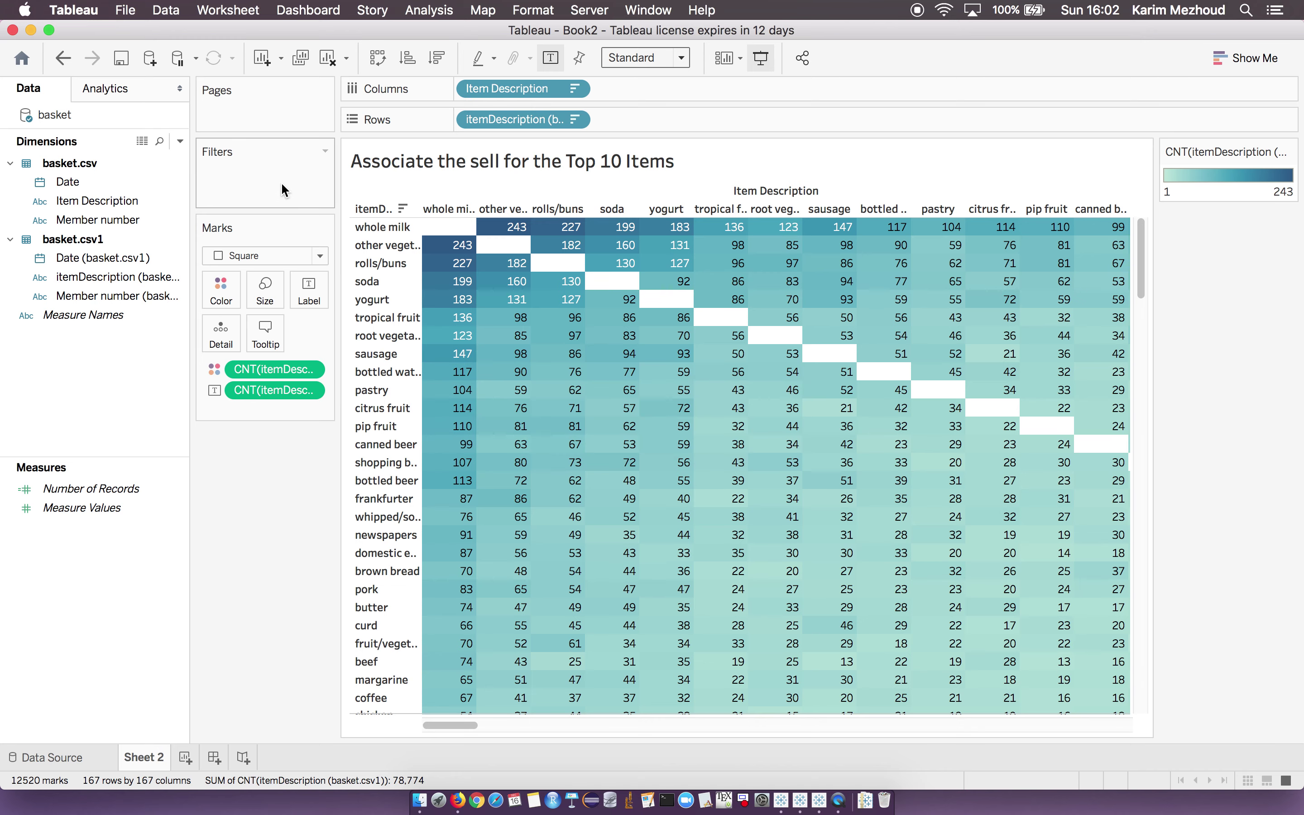
Filter Item Description to the top 10 by the count of itemDescription (basket.csv1).
{"action": "left_click_drag", "start_coordinate": [82, 202], "coordinate": [243, 186]}
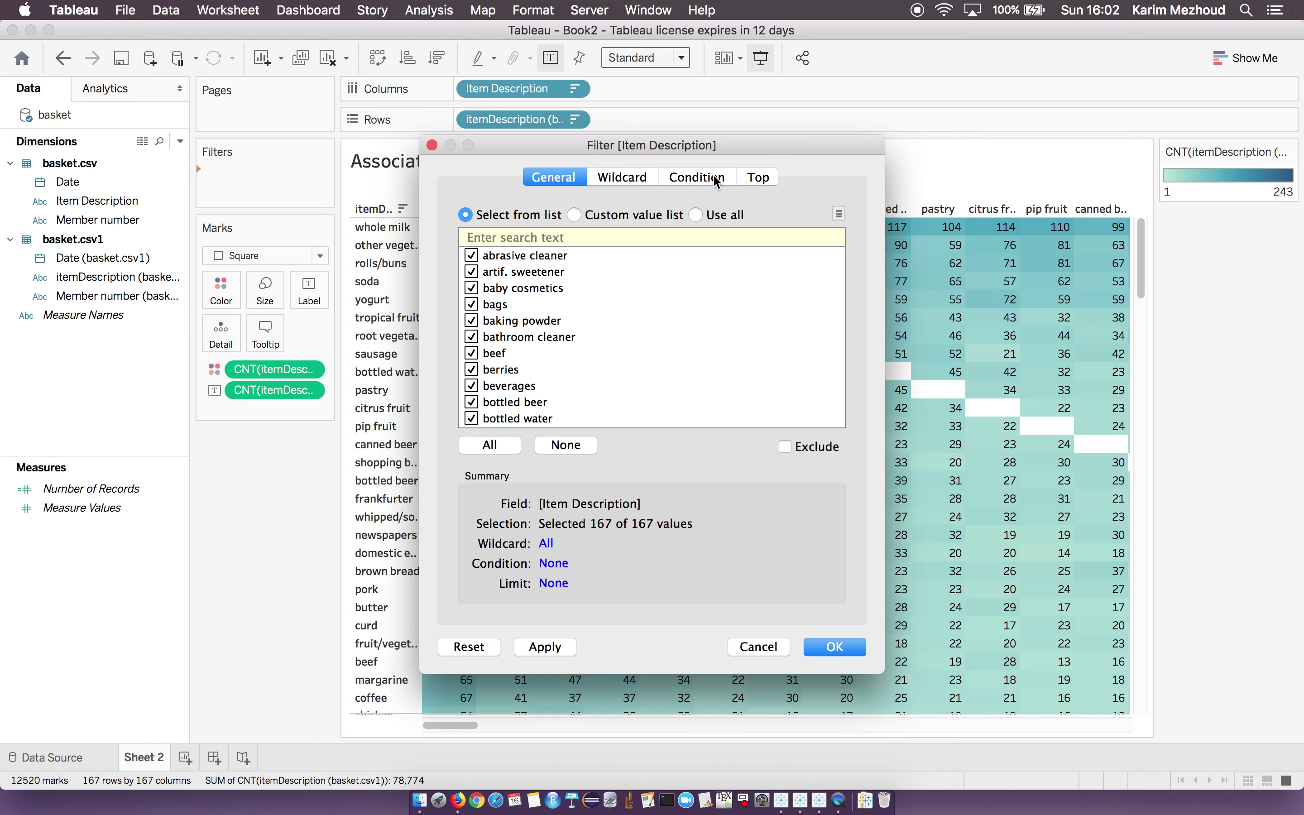
{"action": "left_click", "coordinate": [760, 178]}
{"action": "left_click", "coordinate": [493, 229]}
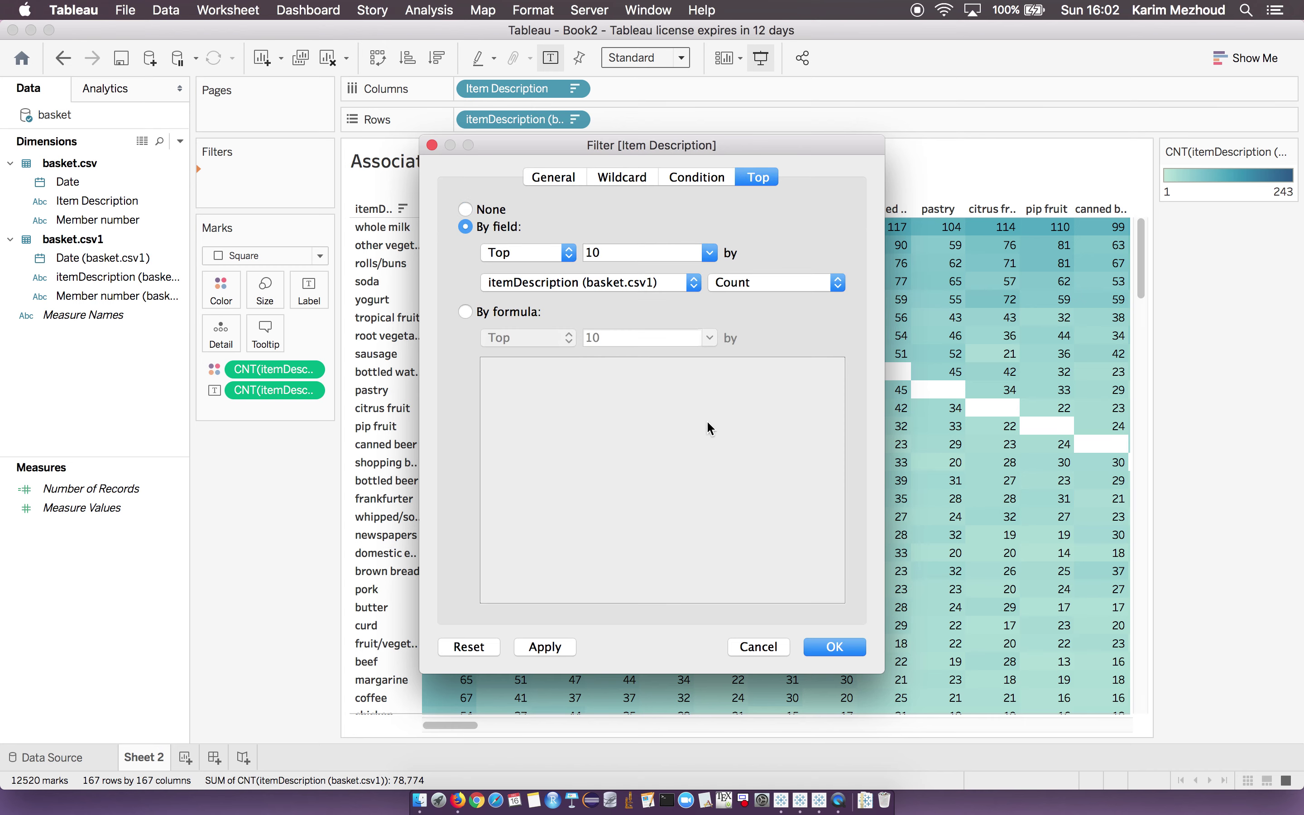
{"action": "left_click", "coordinate": [835, 646]}
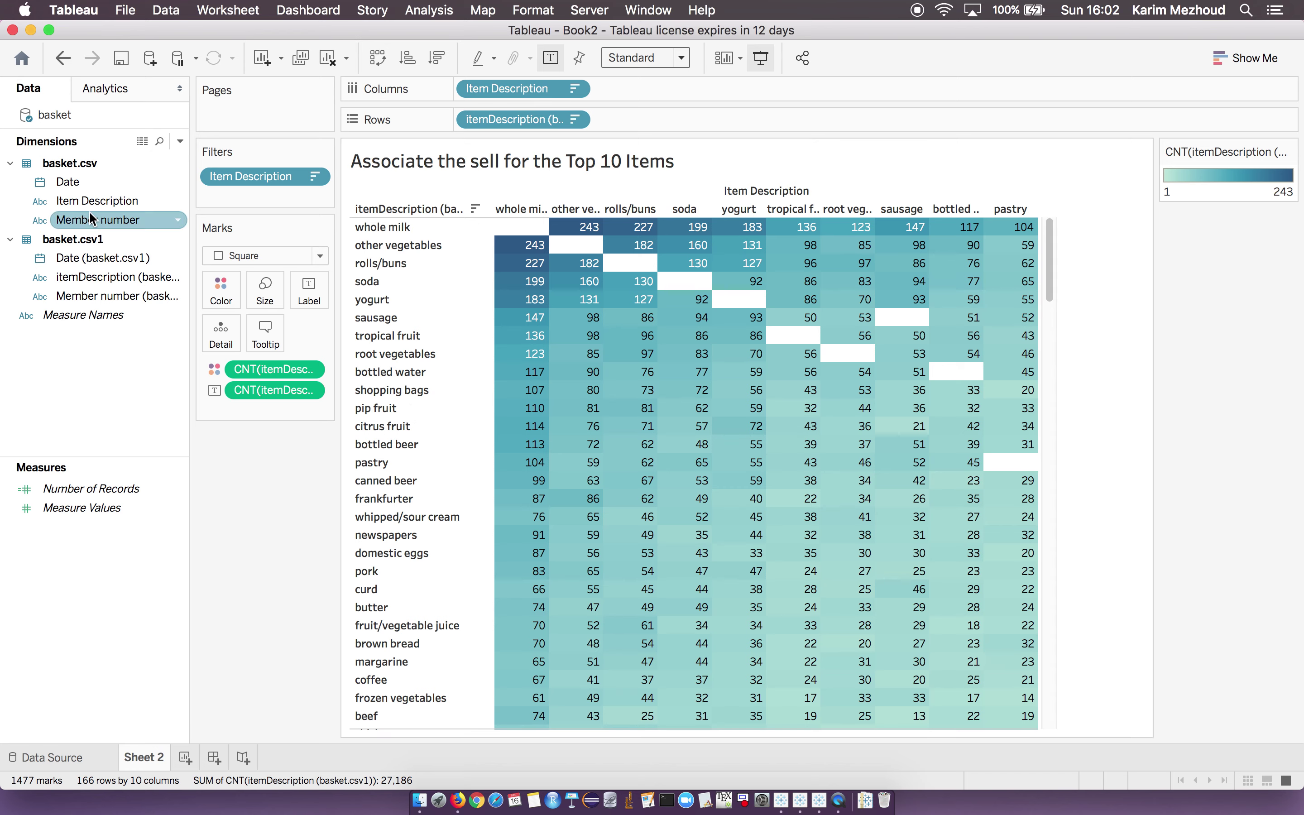
Filter itemDescription (basket.csv1) to the top 10 by field, using its own count.
{"action": "left_click_drag", "start_coordinate": [102, 272], "coordinate": [255, 196]}
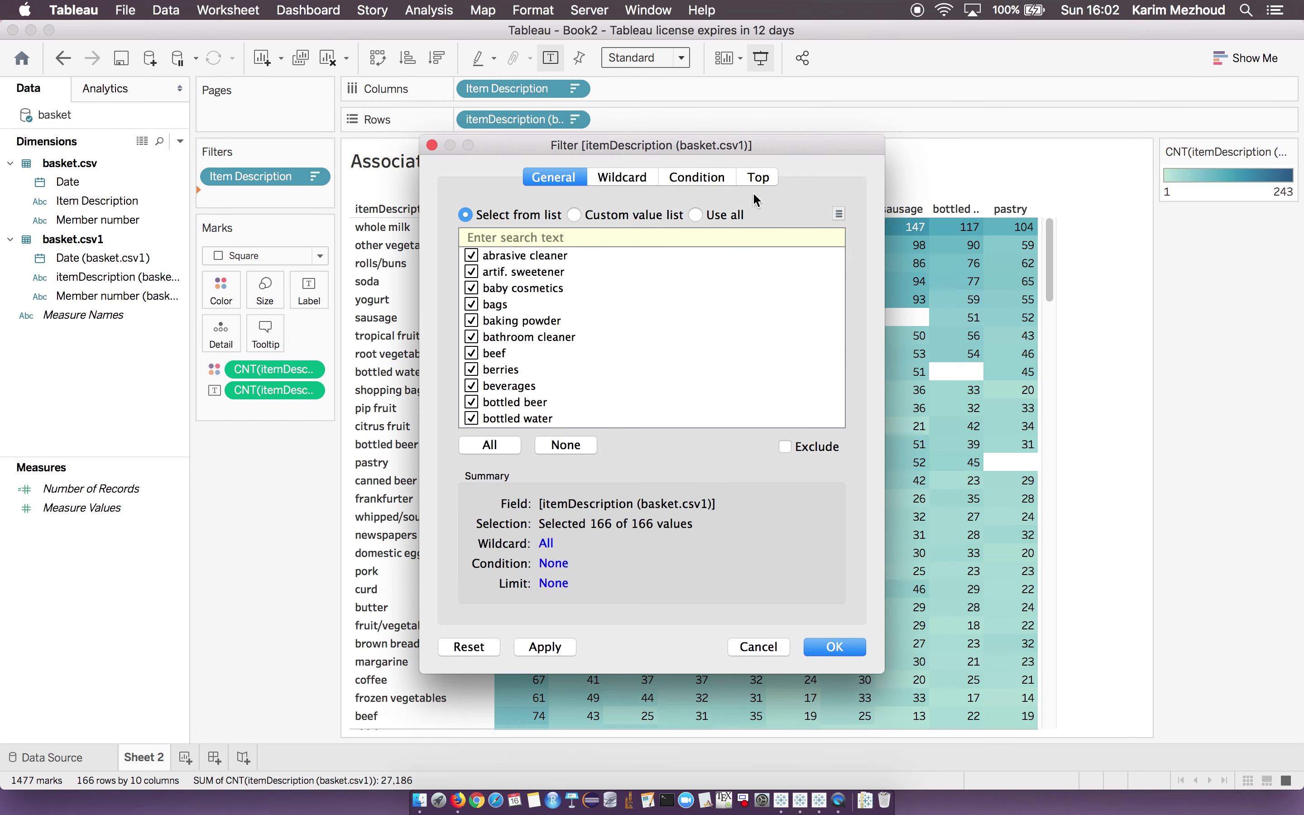
{"action": "left_click", "coordinate": [759, 178]}
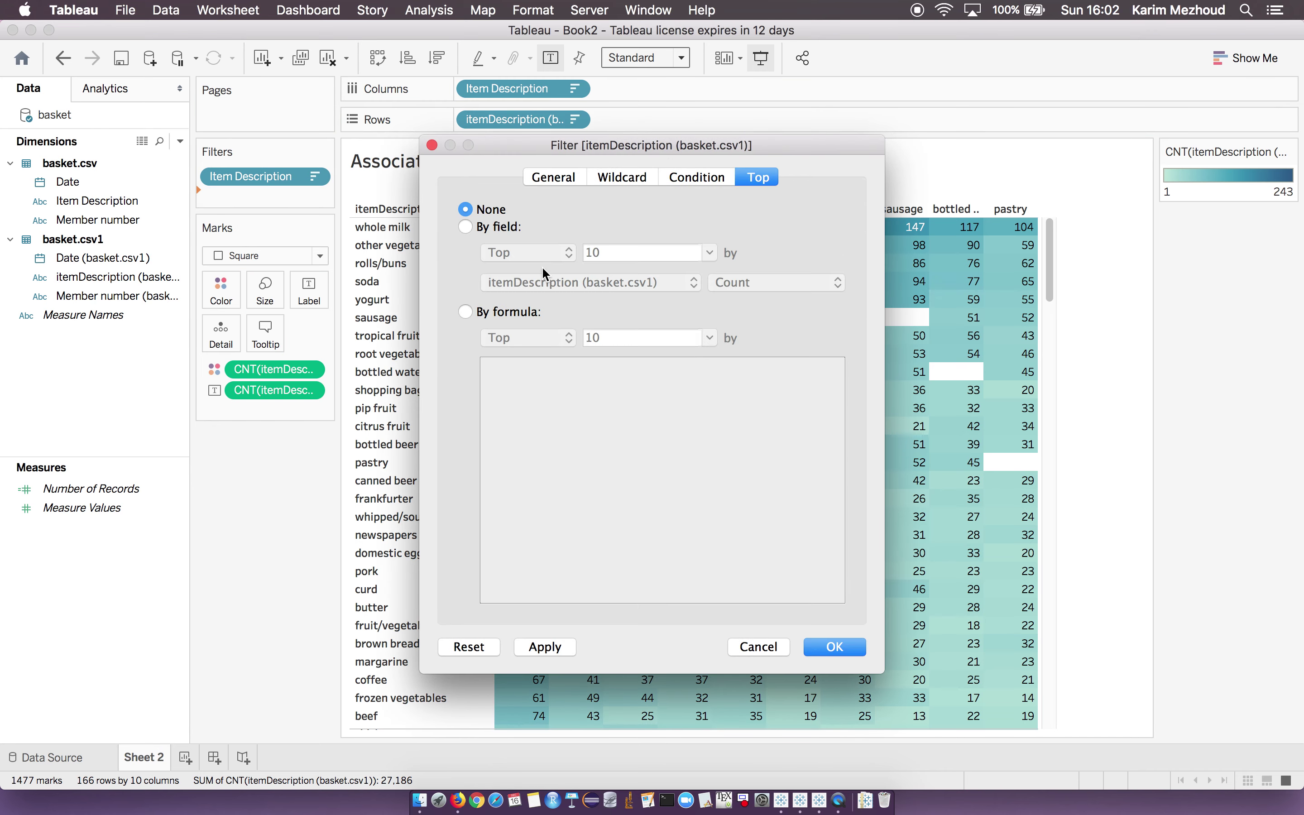
{"action": "left_click", "coordinate": [466, 227]}
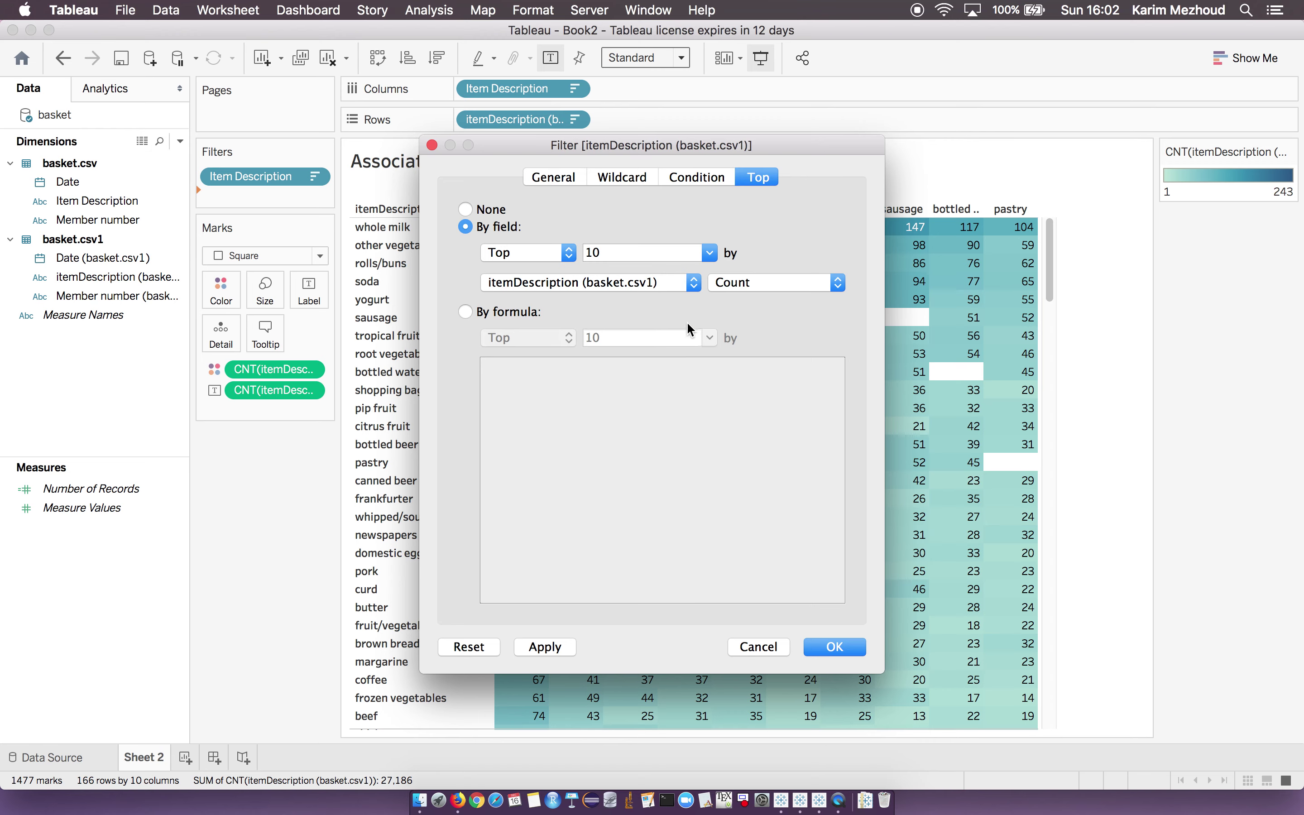
{"action": "left_click", "coordinate": [843, 645]}
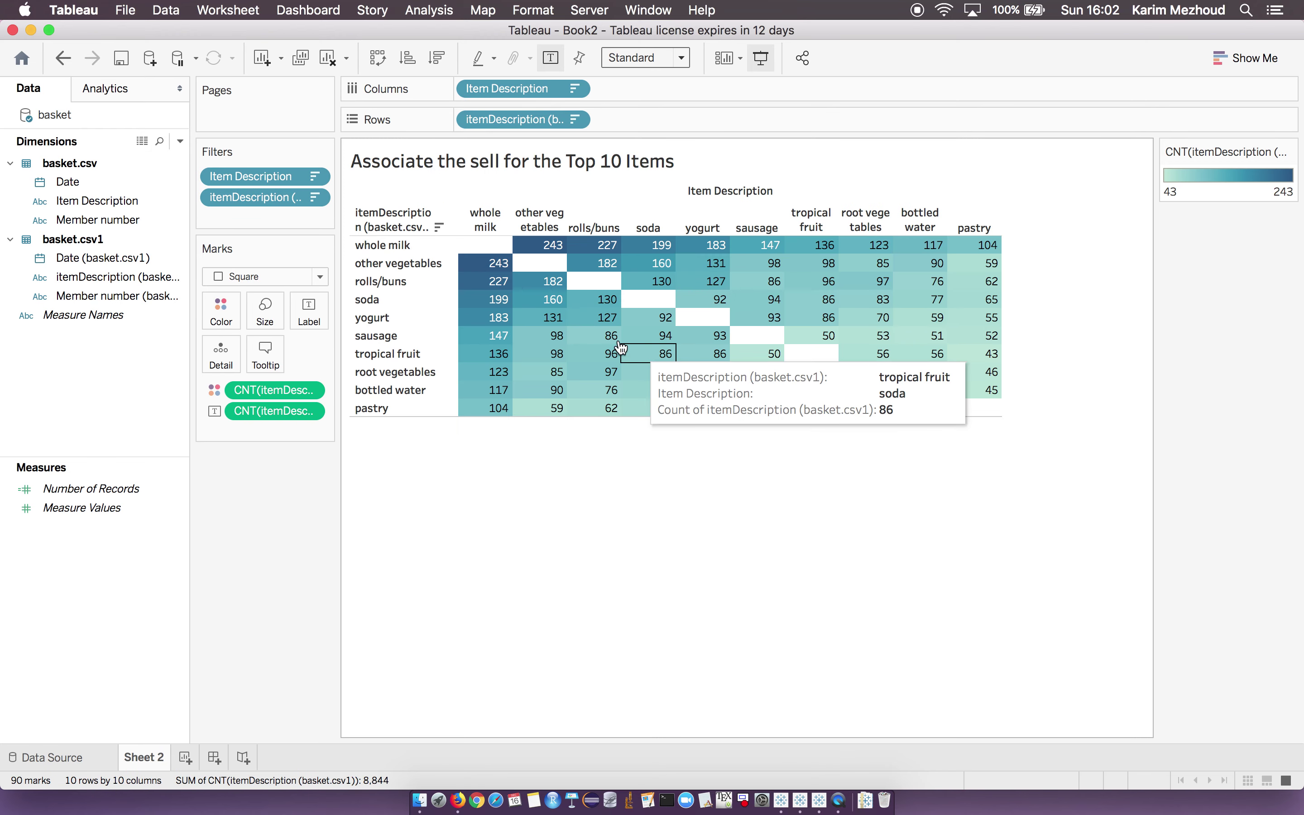
Rotate the heat map's column header labels to vertical.
{"action": "right_click", "coordinate": [594, 227]}
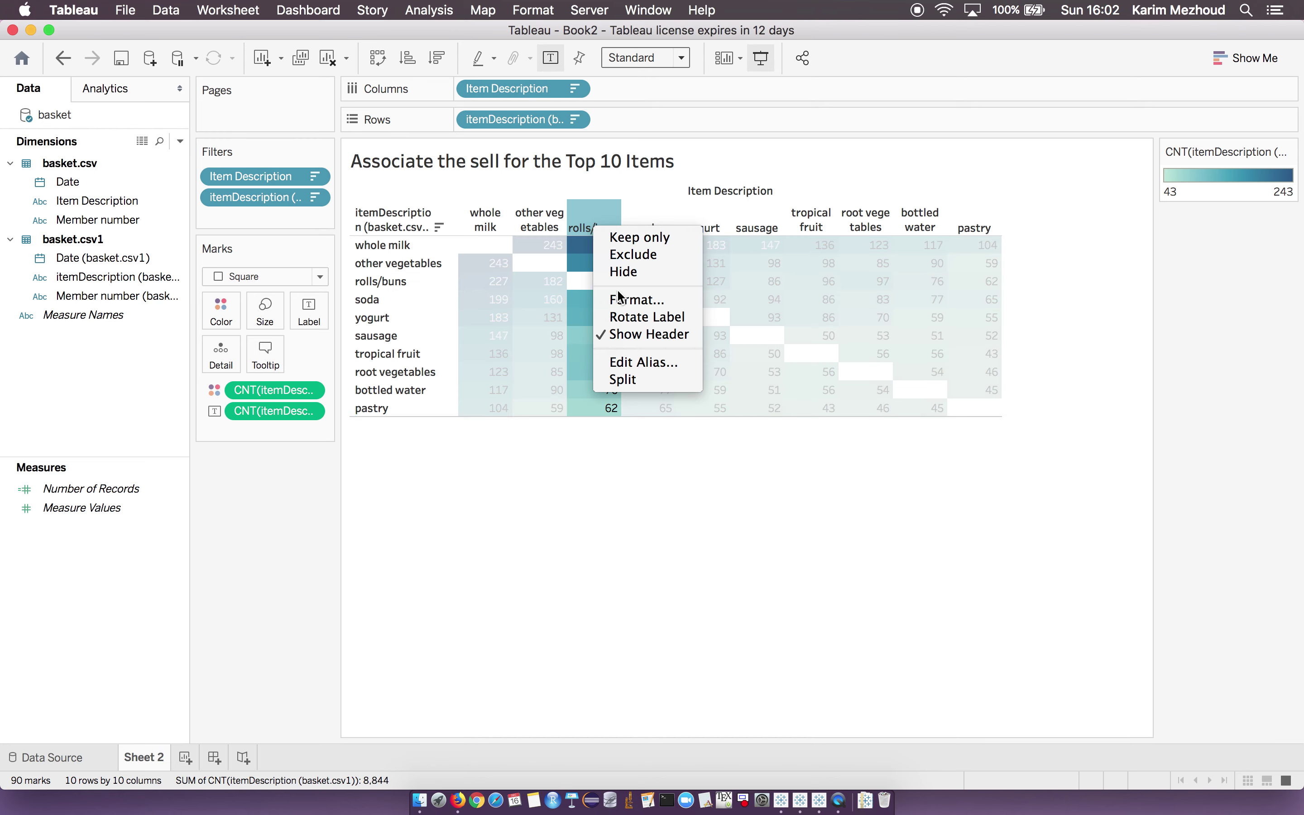
{"action": "left_click", "coordinate": [629, 316]}
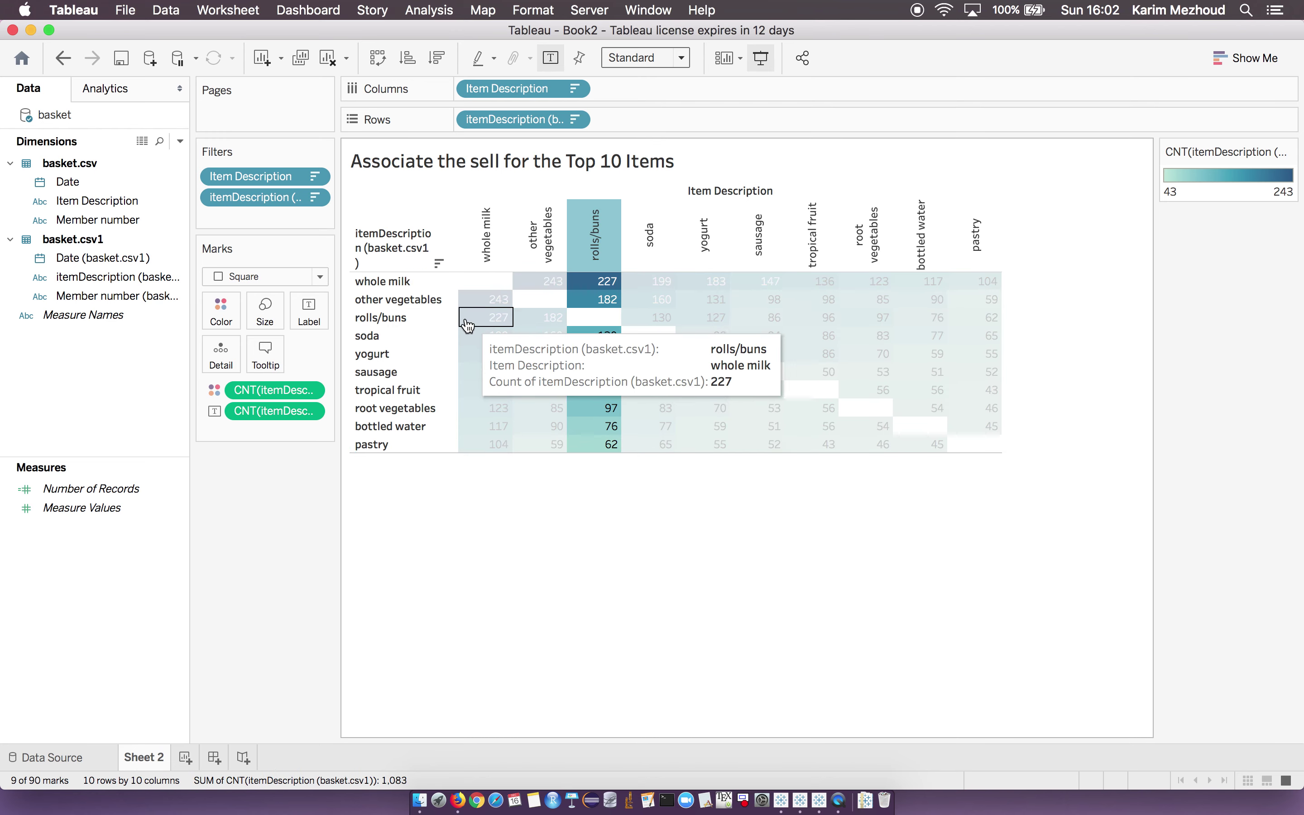